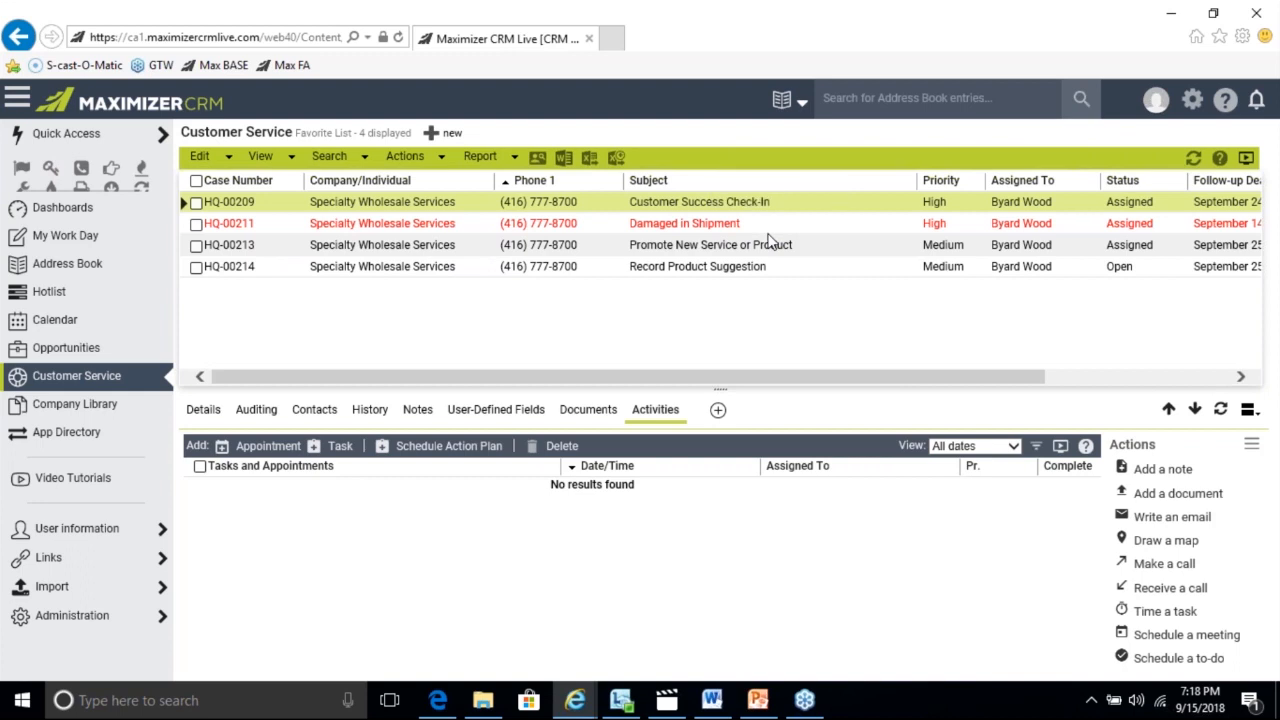
- Open the Address Book and examine the Specialty Wholesale Services contact's details and available actions
click(97, 266)
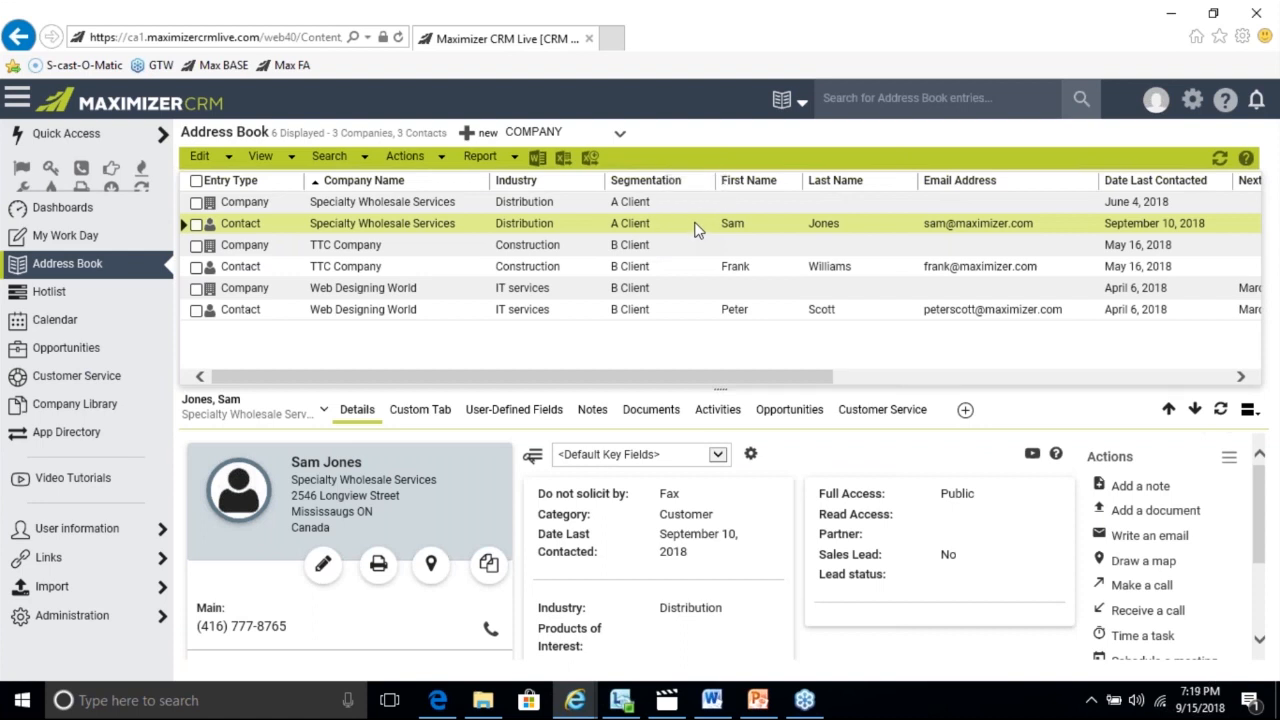
click(405, 156)
scroll(1175, 630, down, 3)
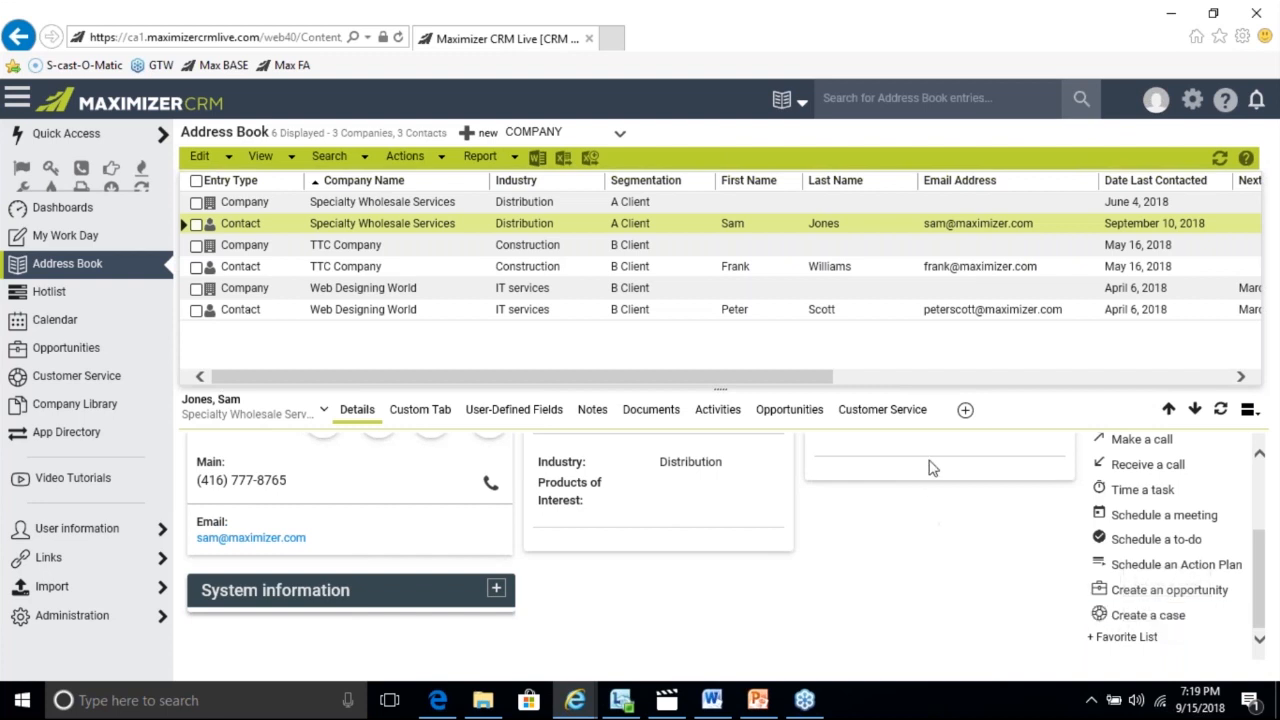
click(883, 418)
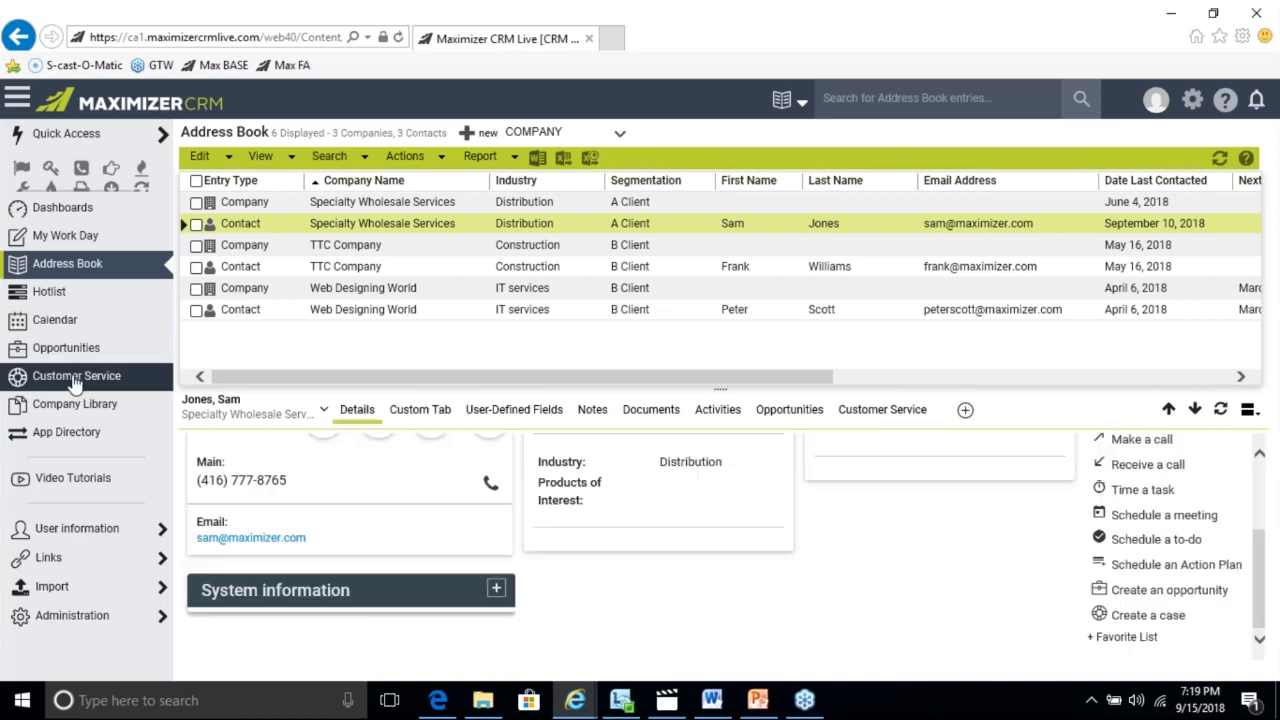
- Open the high-priority Damaged in Shipment case in the Customer Service module and display its default key fields
click(74, 382)
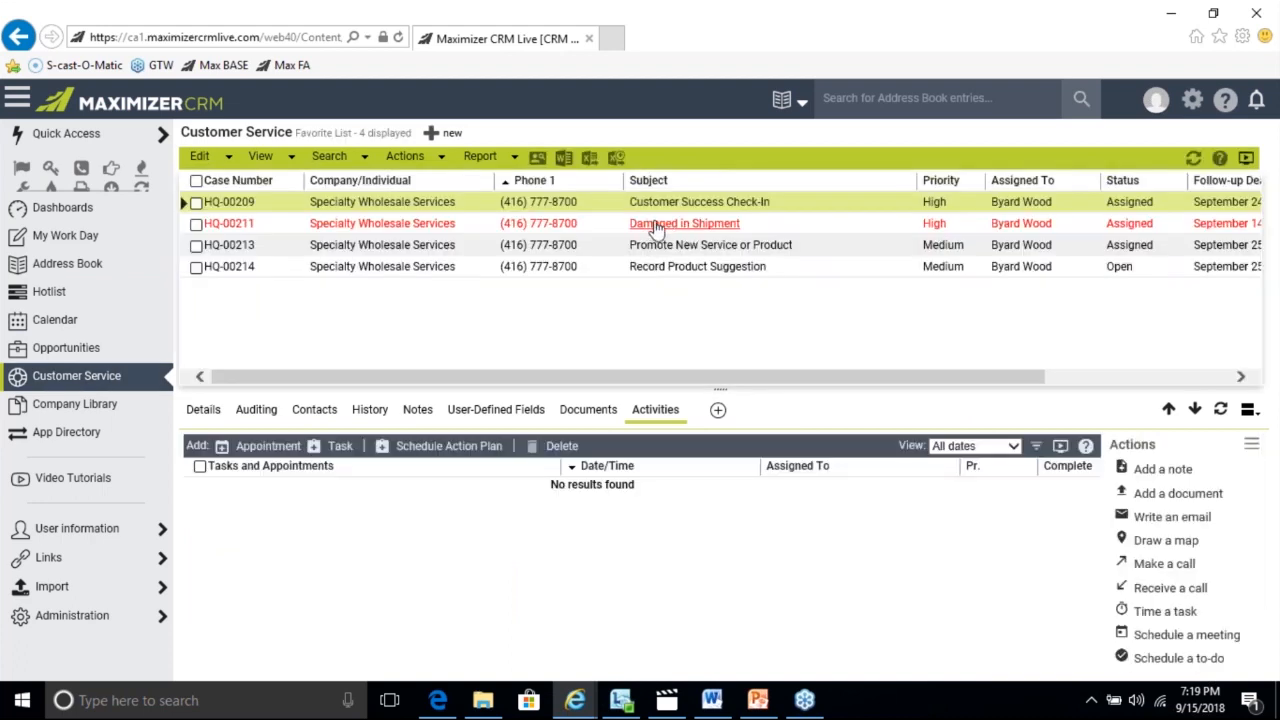
click(652, 224)
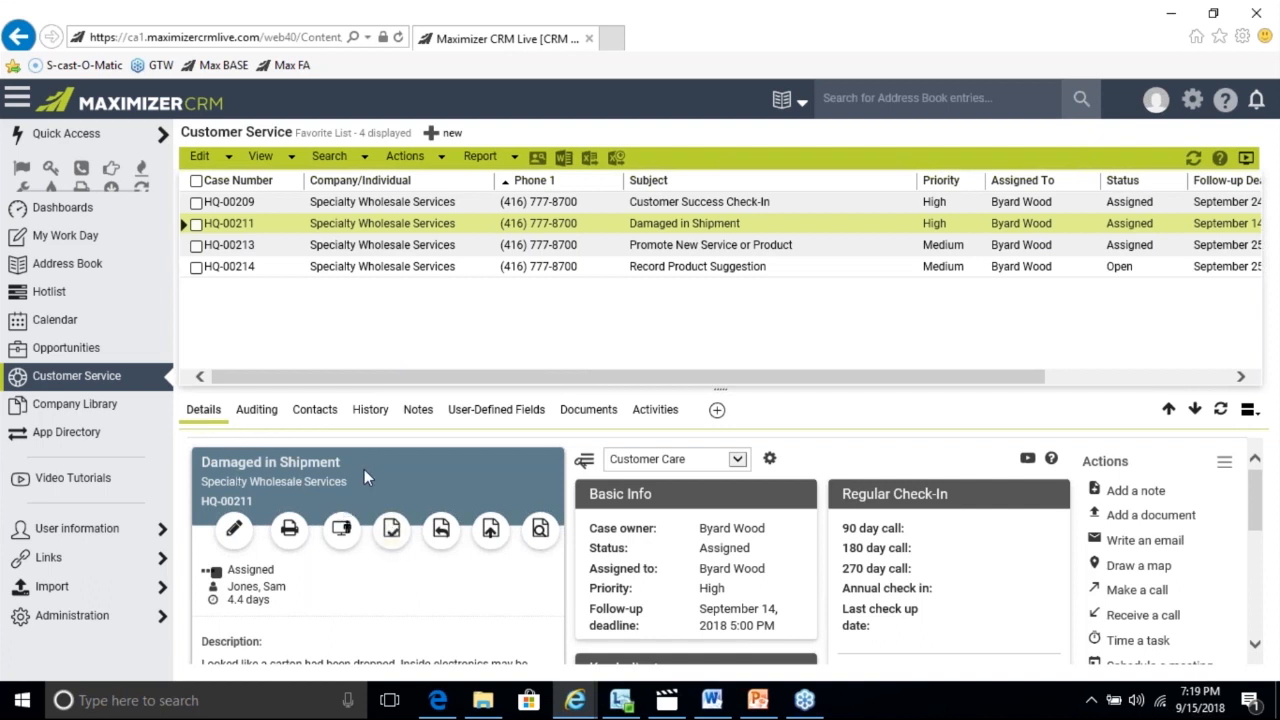
click(738, 461)
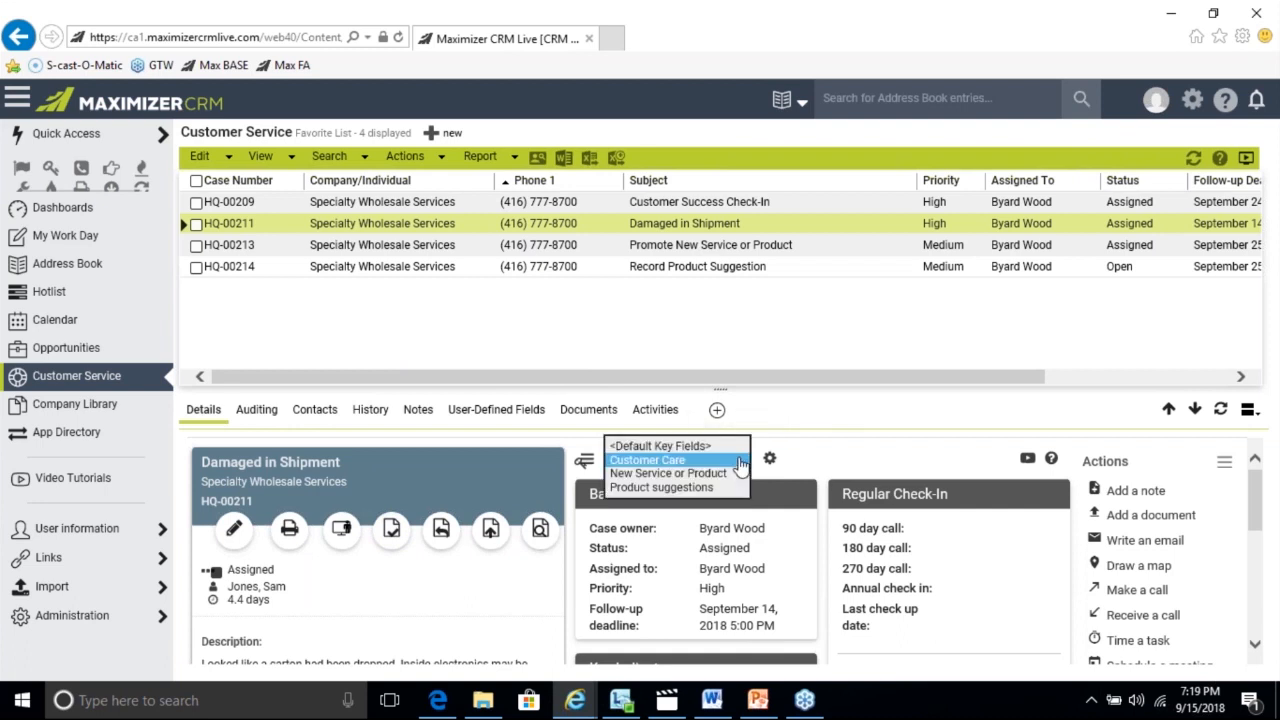
click(707, 446)
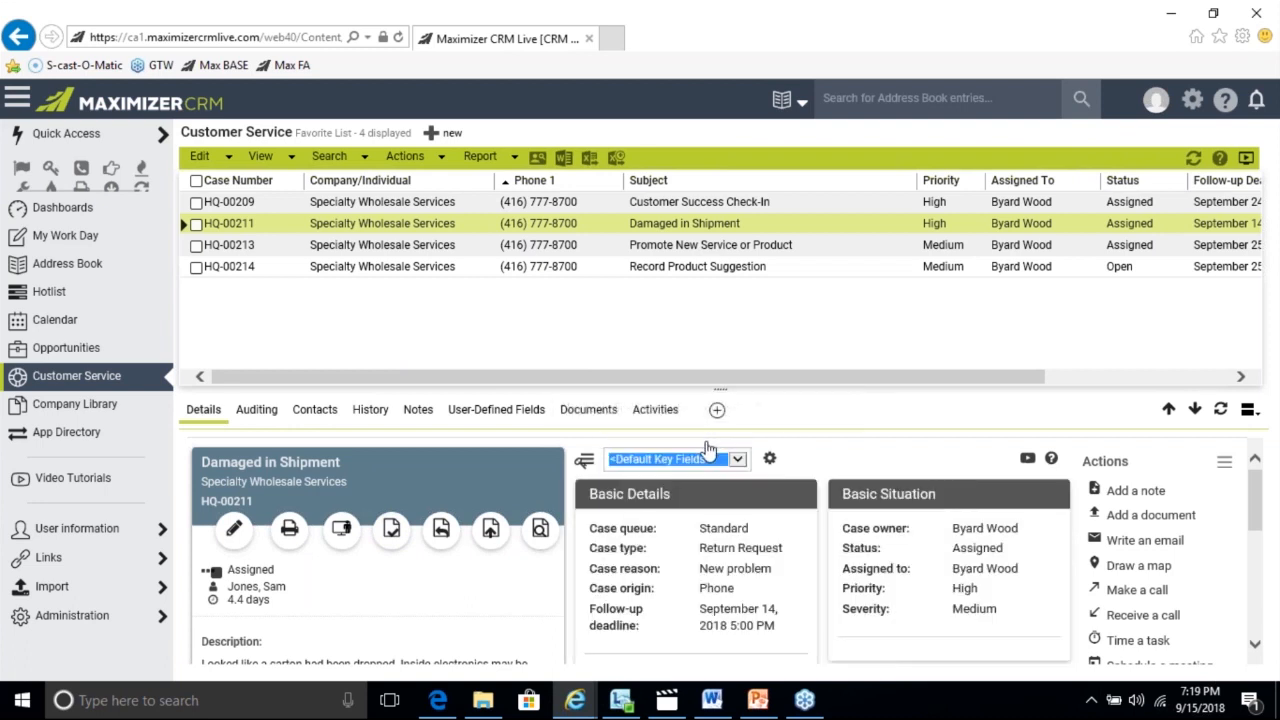
- Open the Damaged in Shipment case for editing and examine the available subjects and their list editor, keeping Damaged in Shipment
click(236, 533)
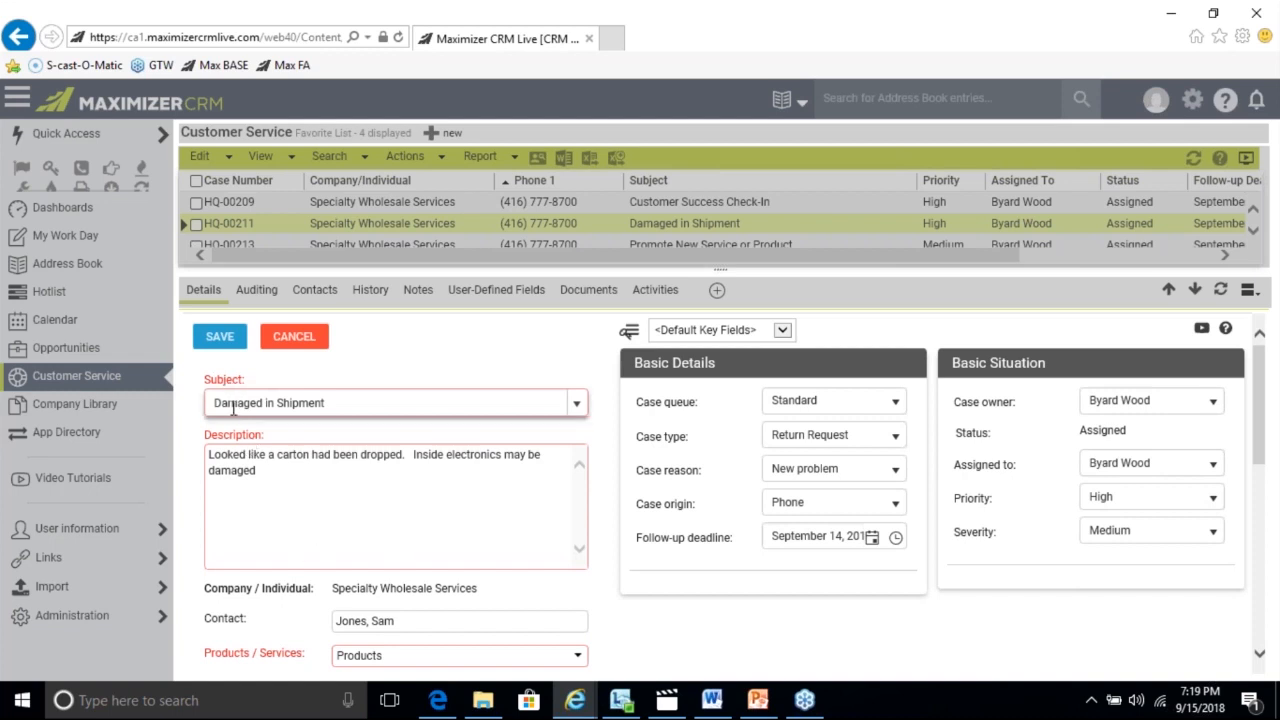
click(576, 404)
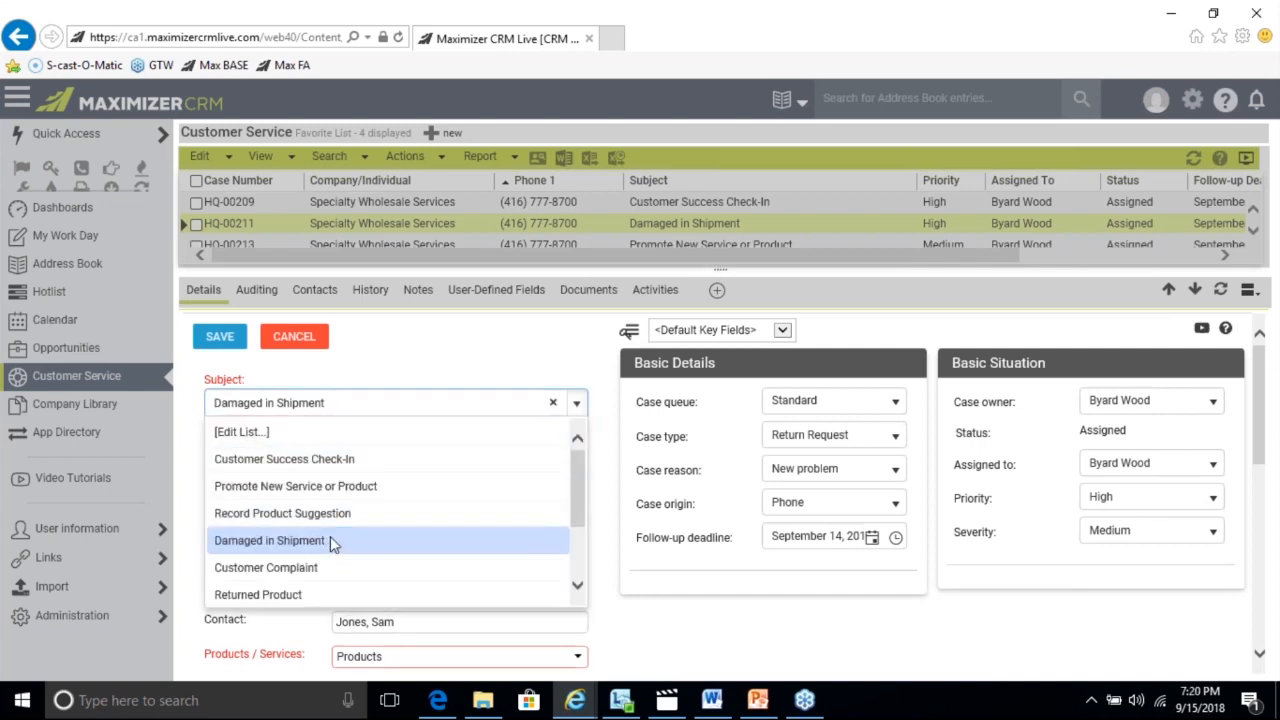
click(332, 536)
click(576, 404)
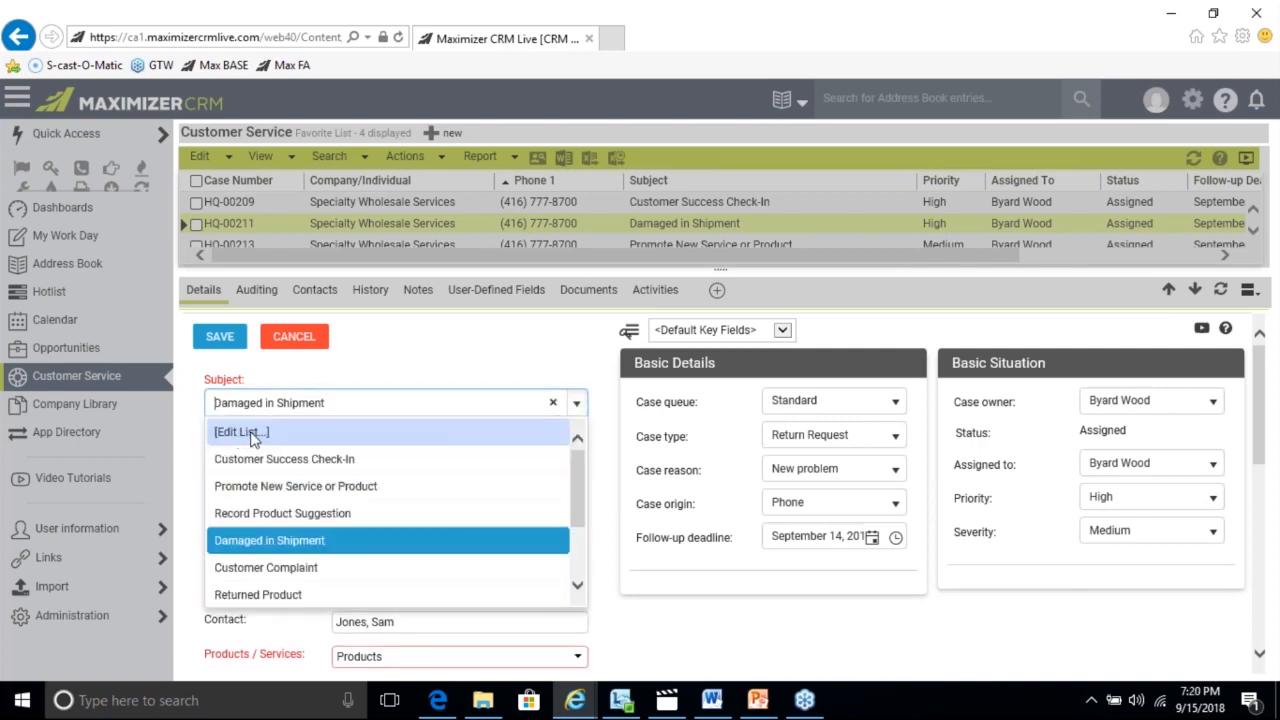
click(252, 434)
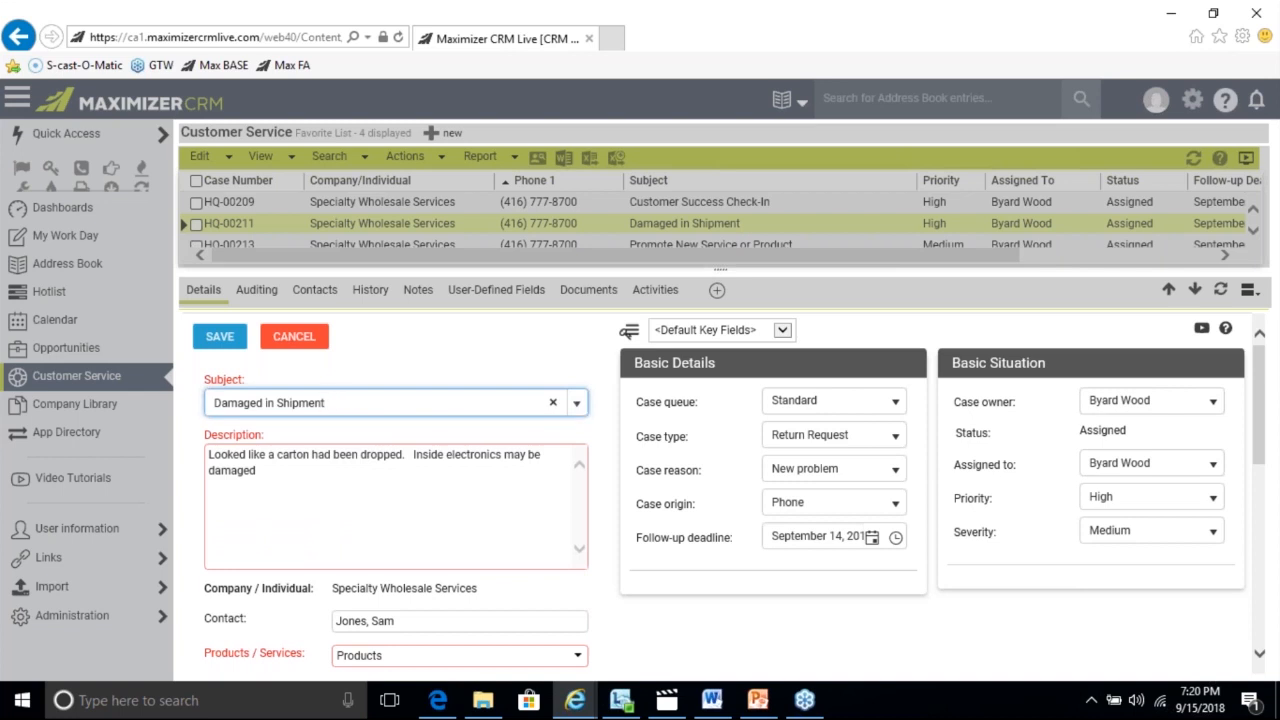
- Review the case's description text and save the case
drag(271, 474, 207, 457)
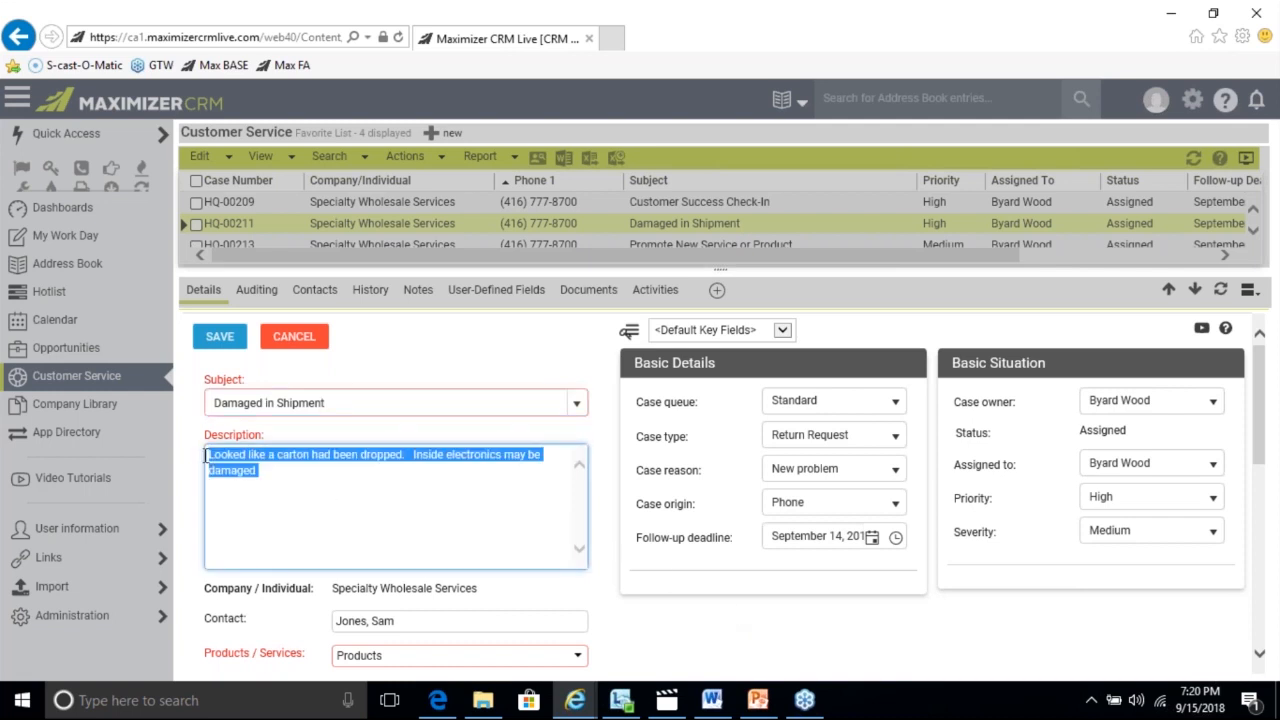
click(294, 496)
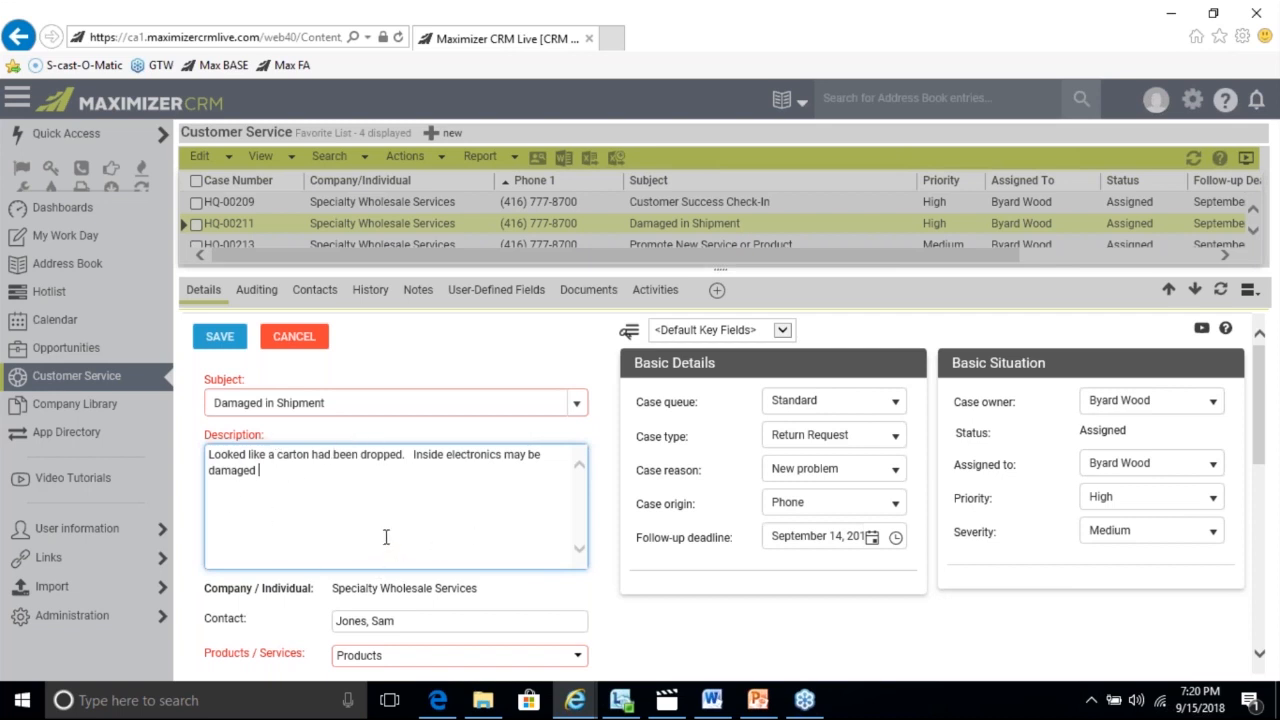
click(1278, 450)
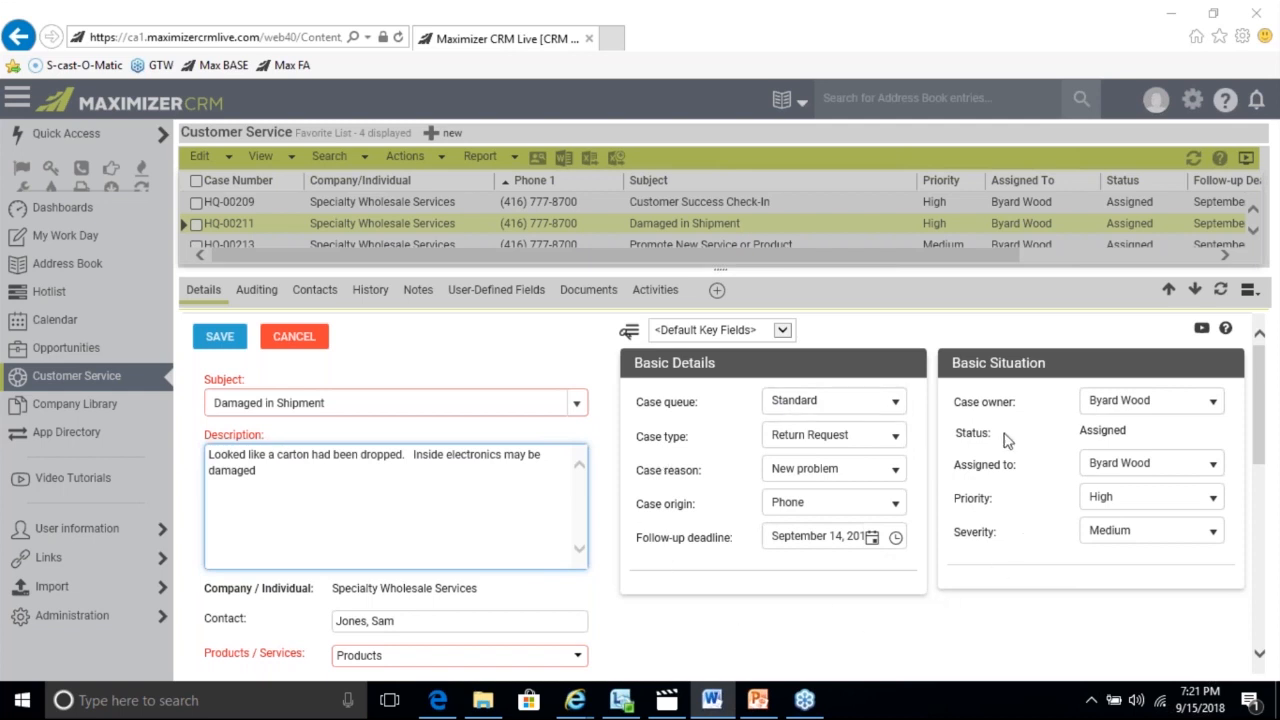
click(219, 337)
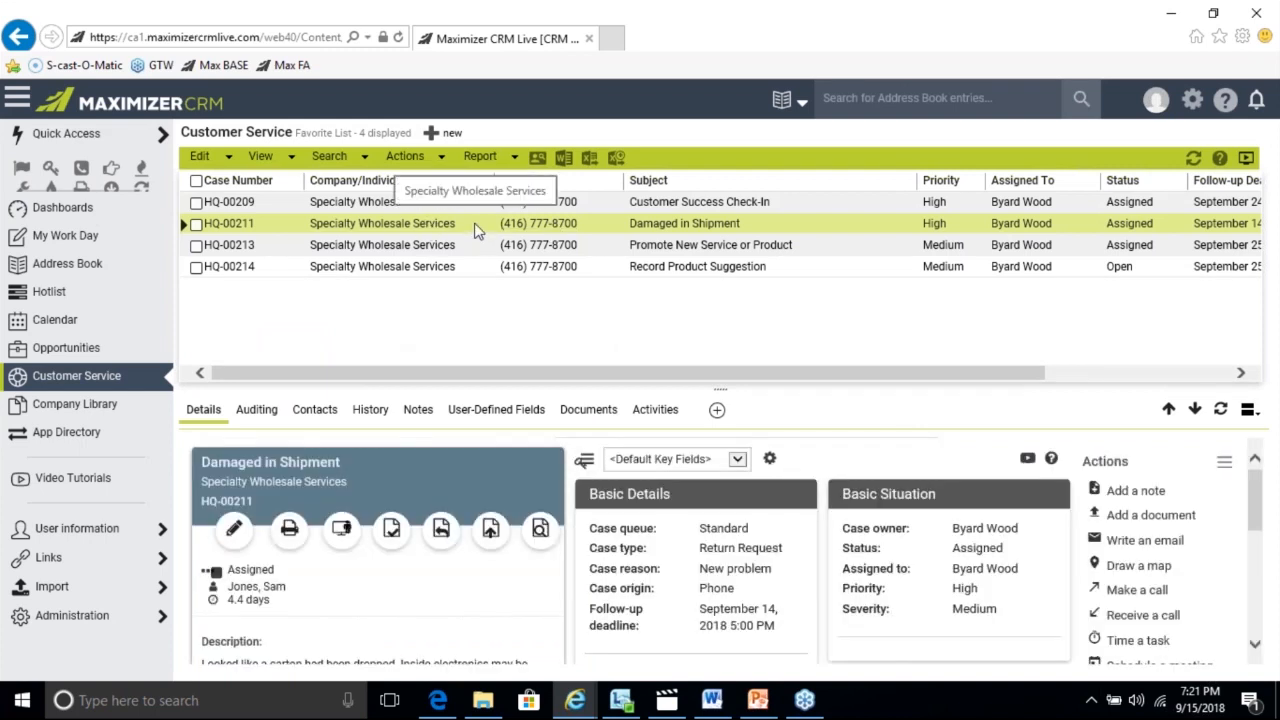
- Show the case's contact in the Address Book and open the high-priority Damaged in Shipment case from the contact's customer service cases
click(537, 160)
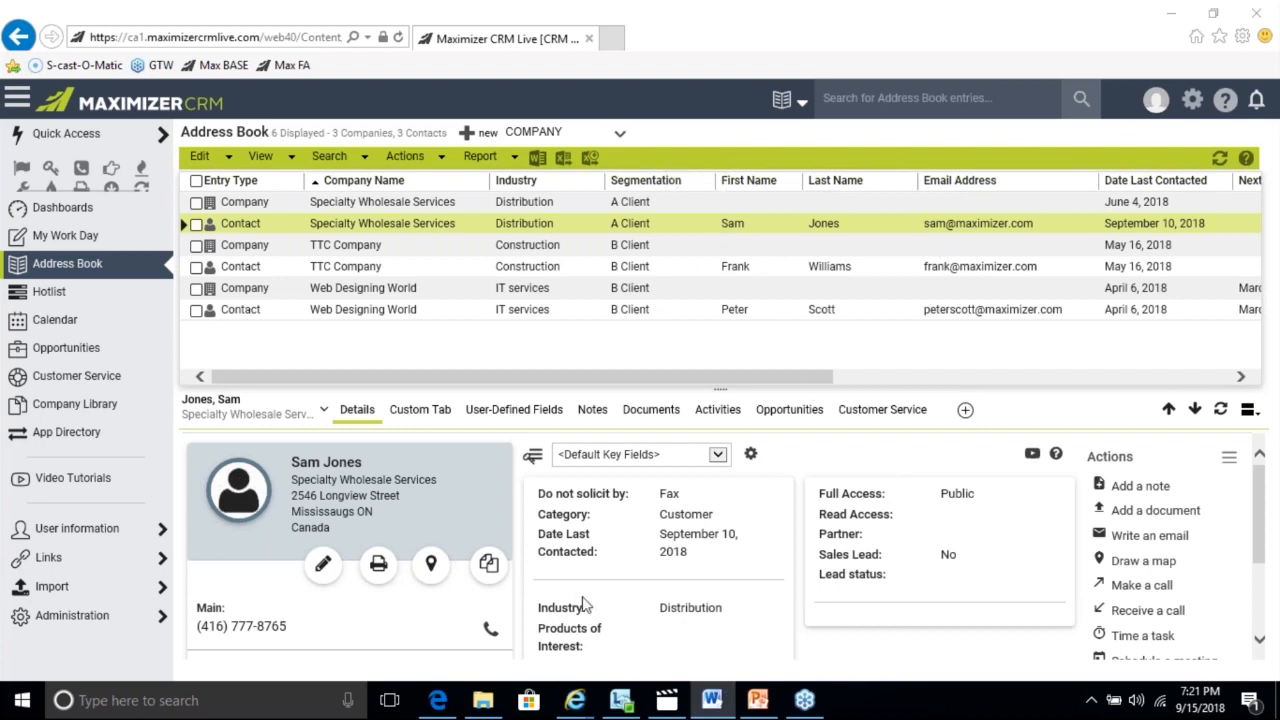
click(872, 420)
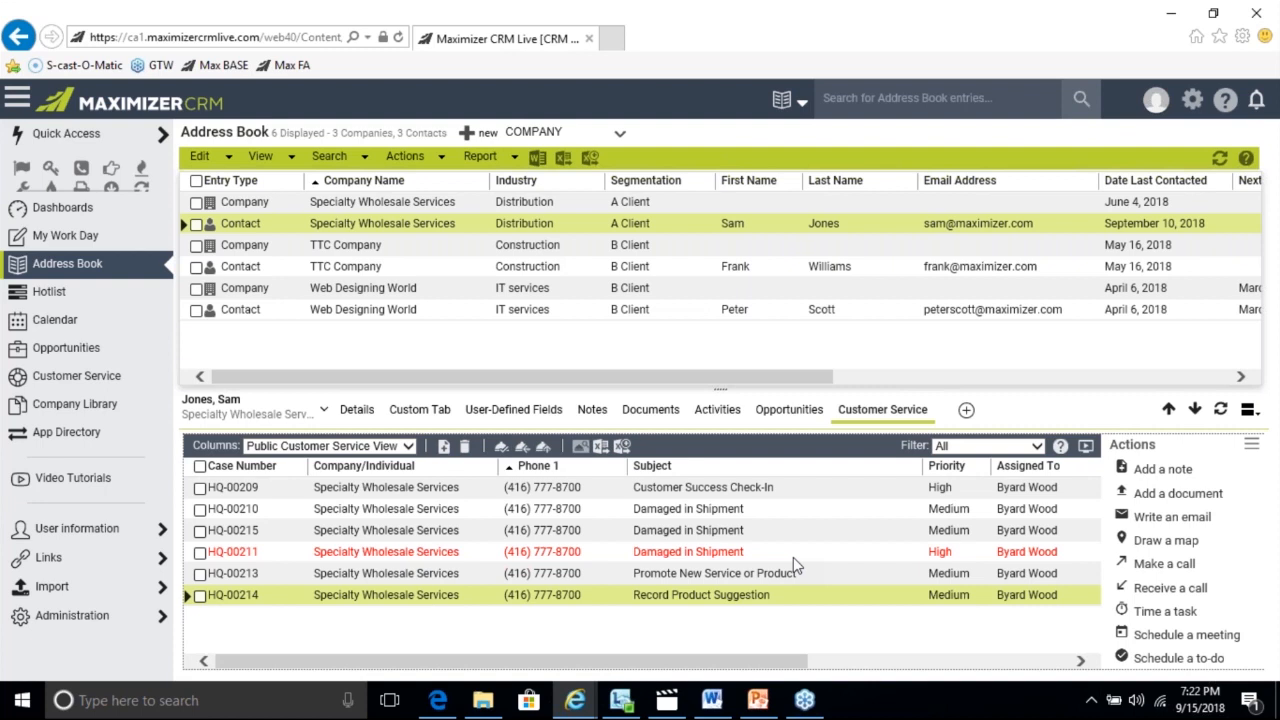
click(651, 560)
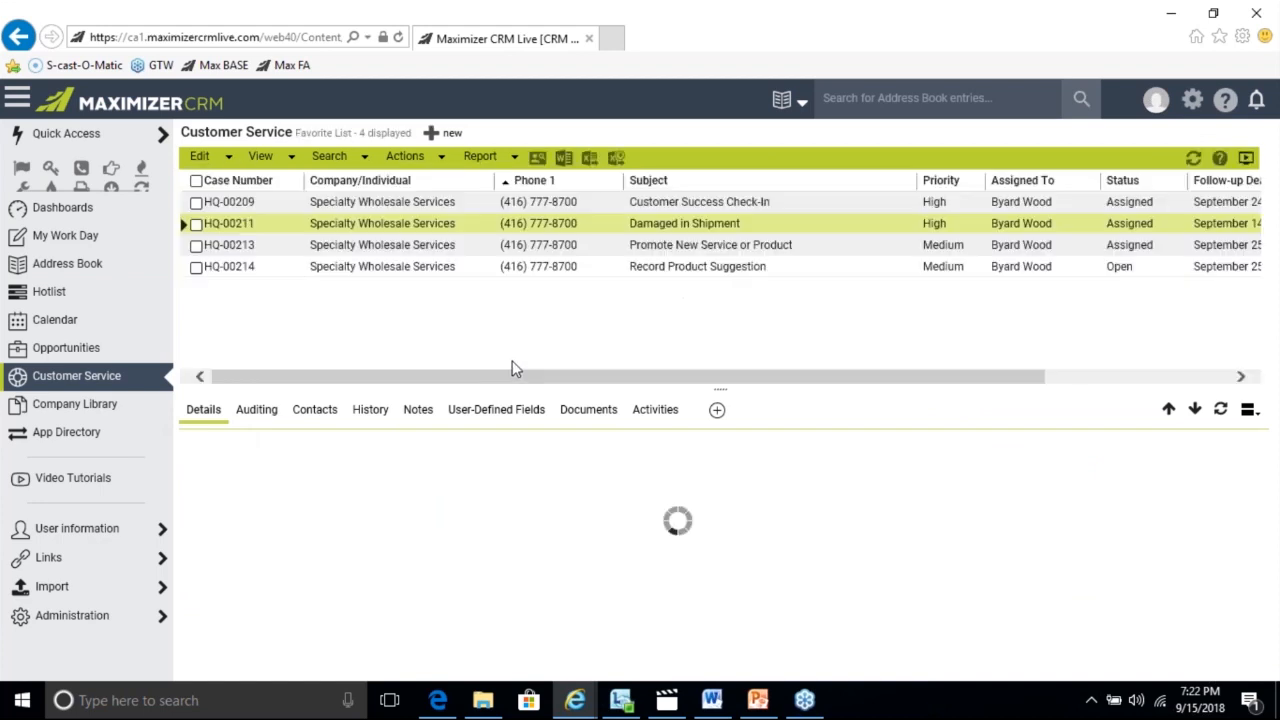
- Review the "Check on why the damage" task among the case's activities and close it with its settings accepted
click(652, 410)
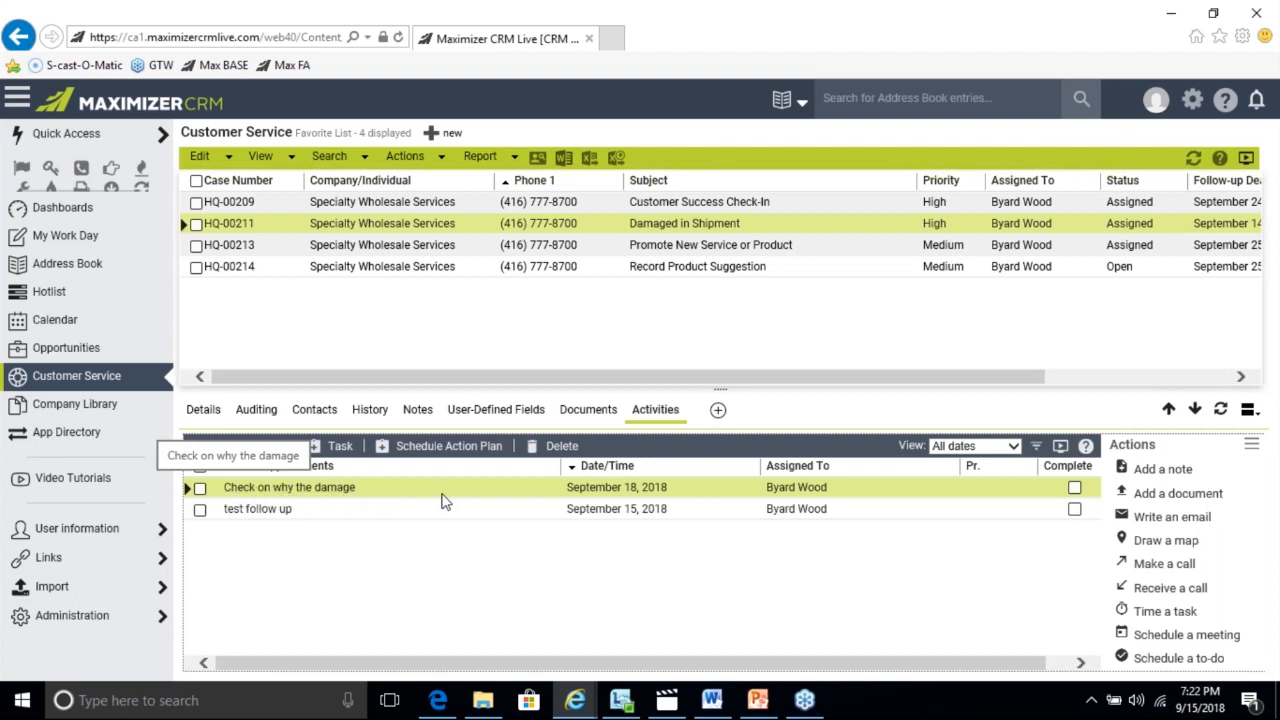
click(326, 488)
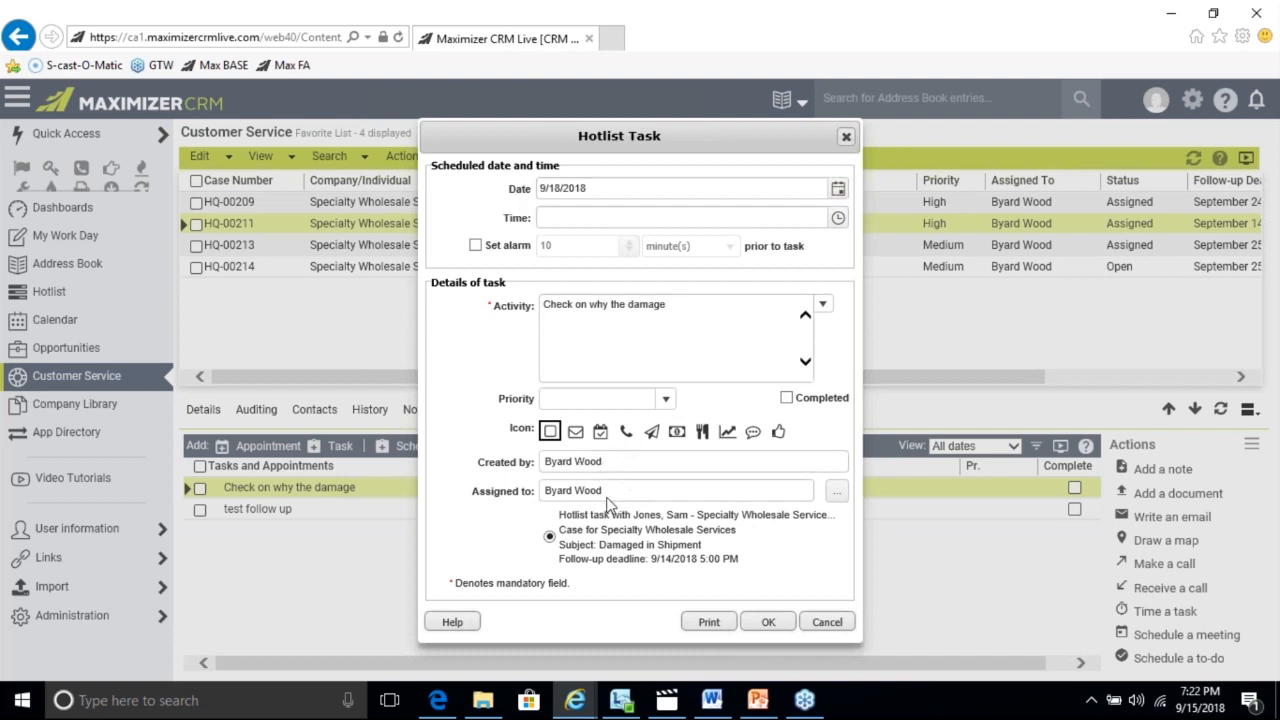
click(766, 623)
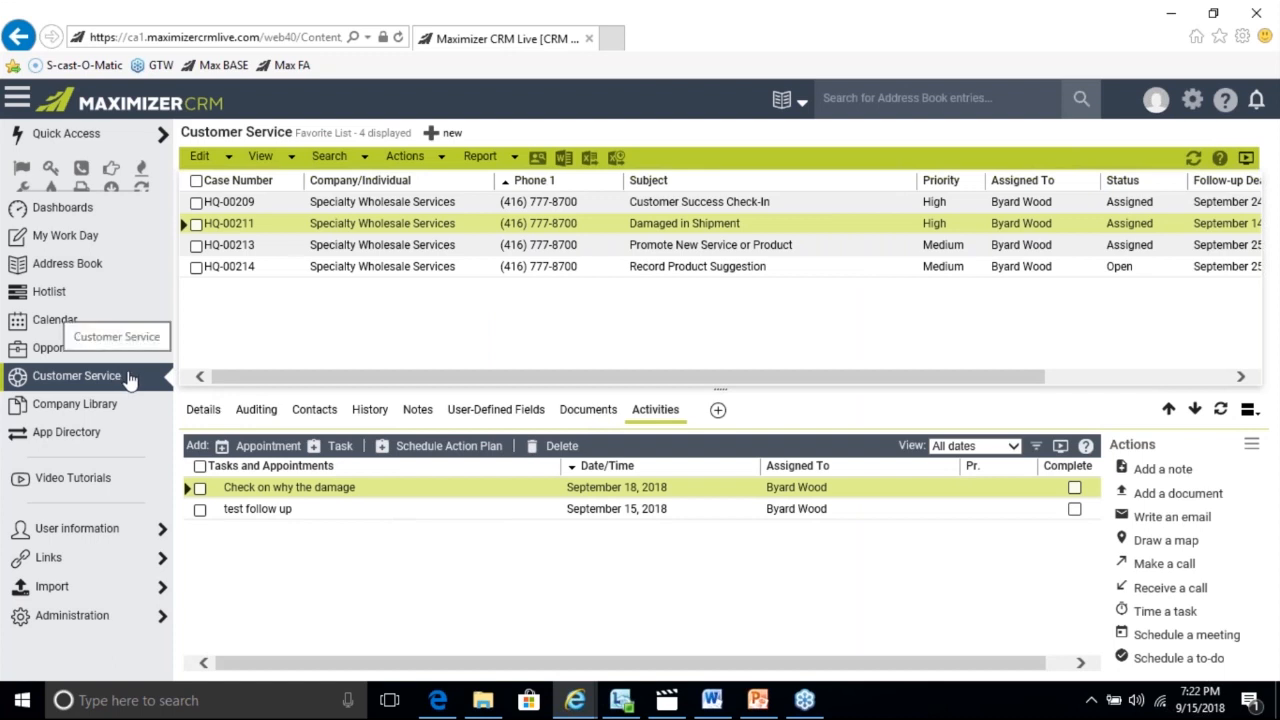
- Check the follow-up tasks in the Hotlist and in the contact's Address Book activities, and return to the contact's details
click(68, 292)
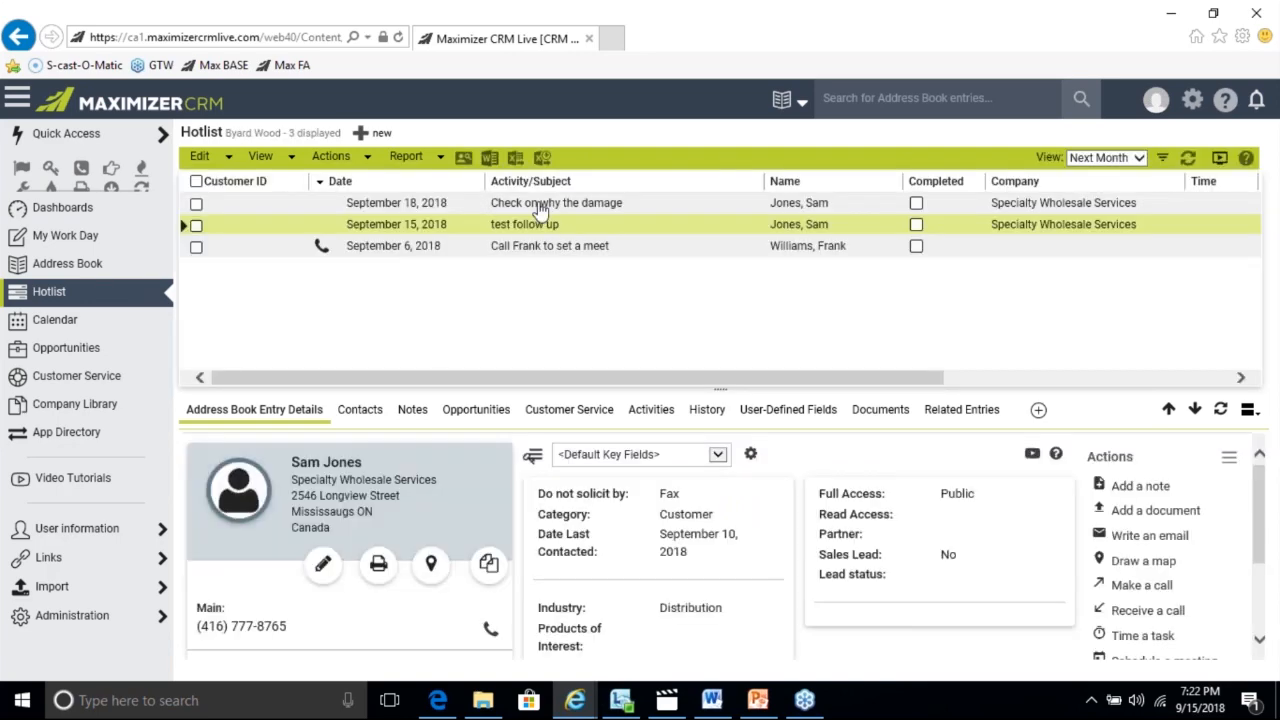
click(88, 268)
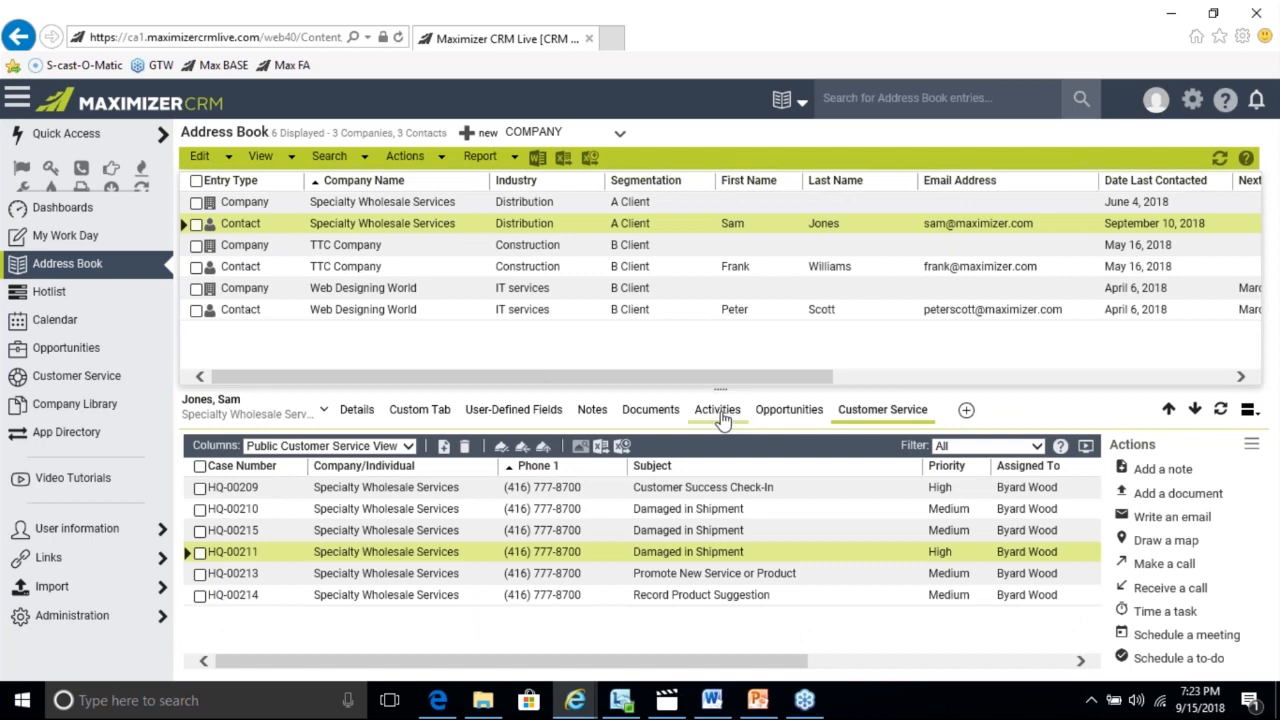
click(729, 413)
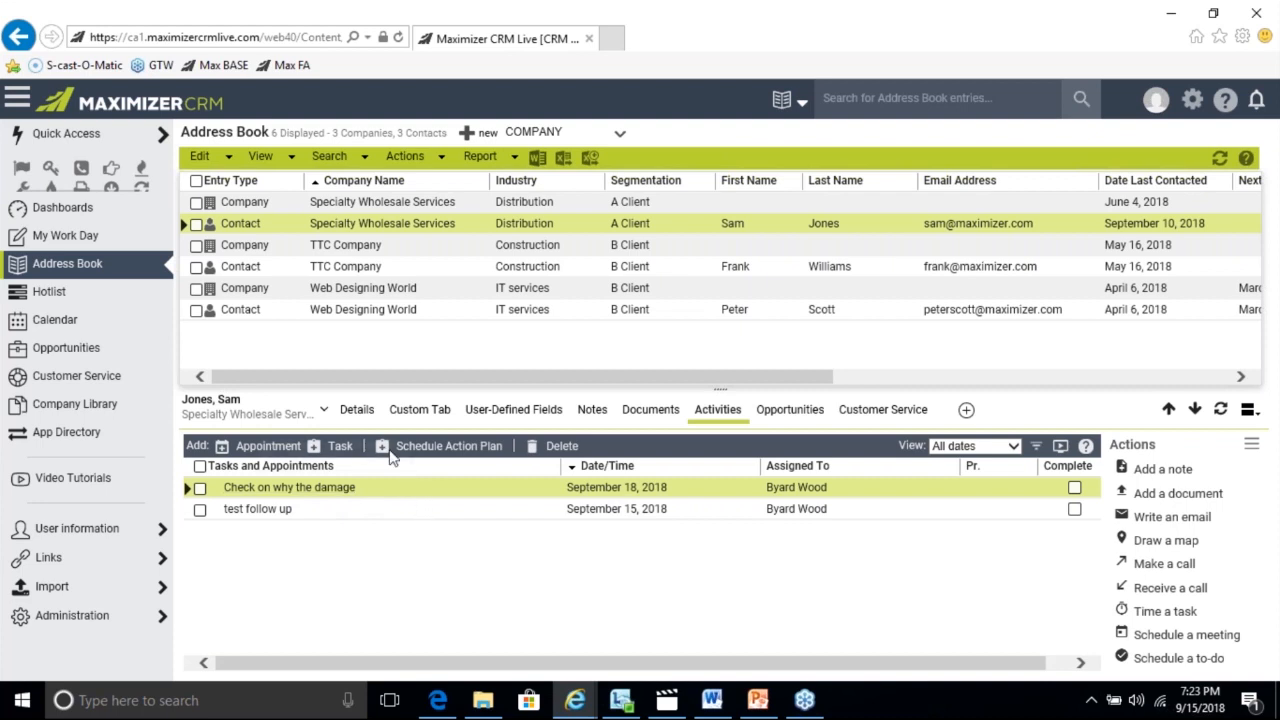
click(356, 410)
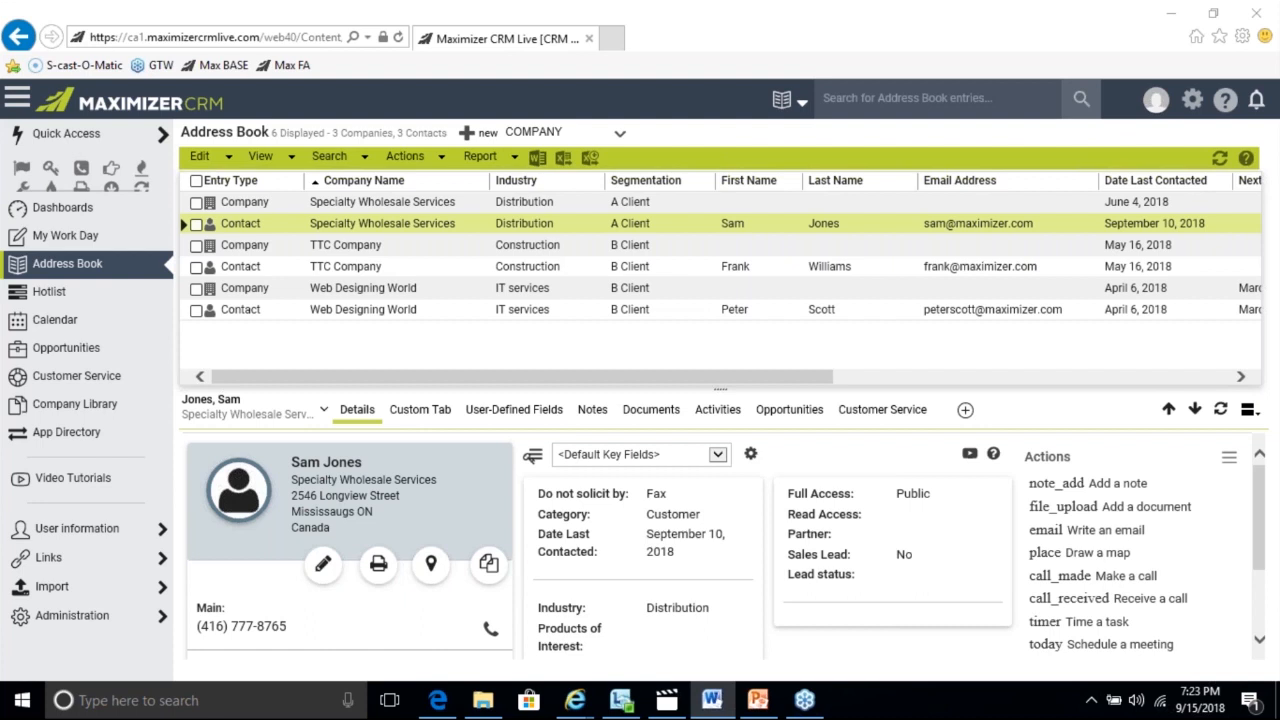
- View the contact's customer service cases and the favorite list of cases in the Customer Service module
click(875, 410)
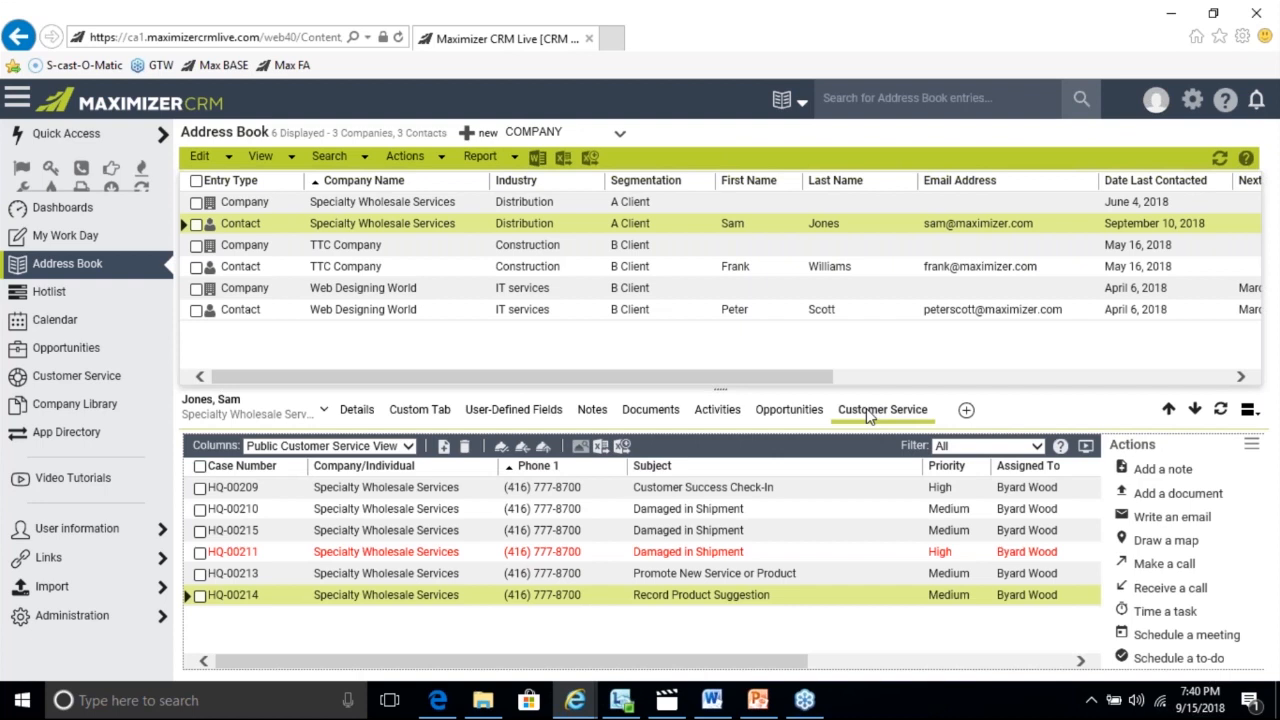
click(100, 383)
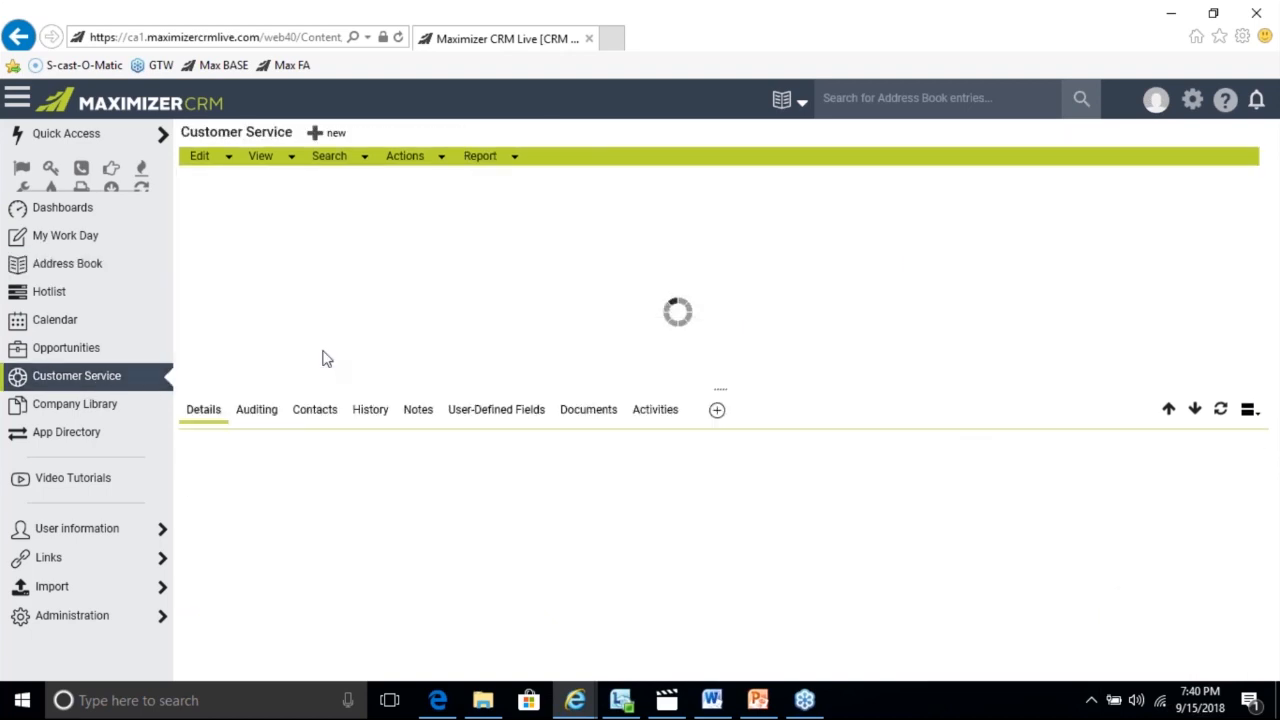
click(22, 172)
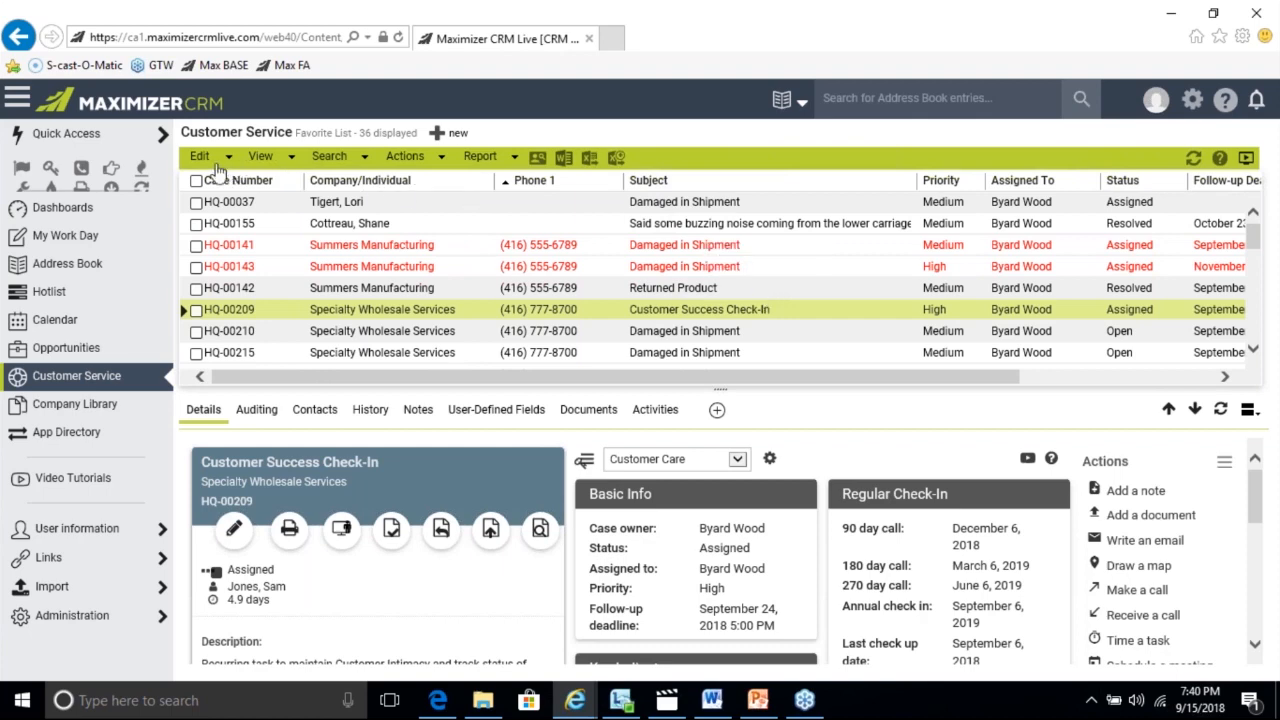
mouse_move(487, 172)
click(712, 700)
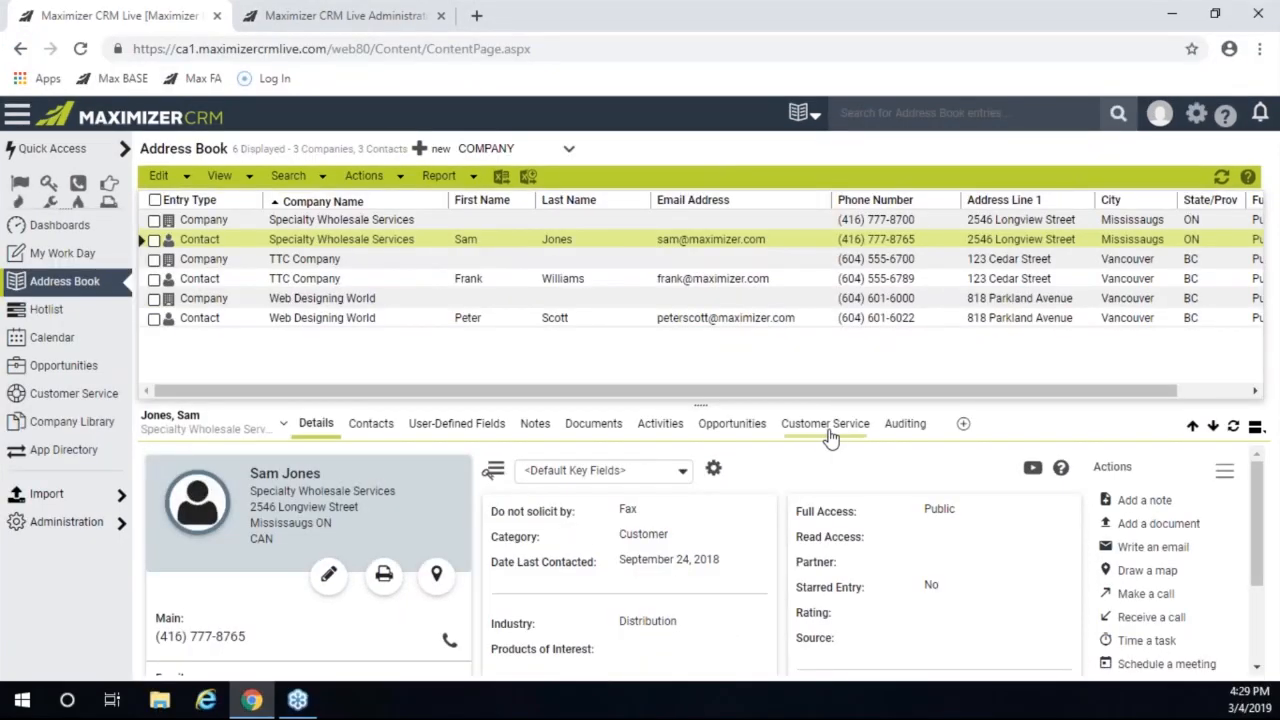
- Open the high-priority Damaged in Shipment case from the contact's cases and choose the first listed user as its new assignee
click(826, 424)
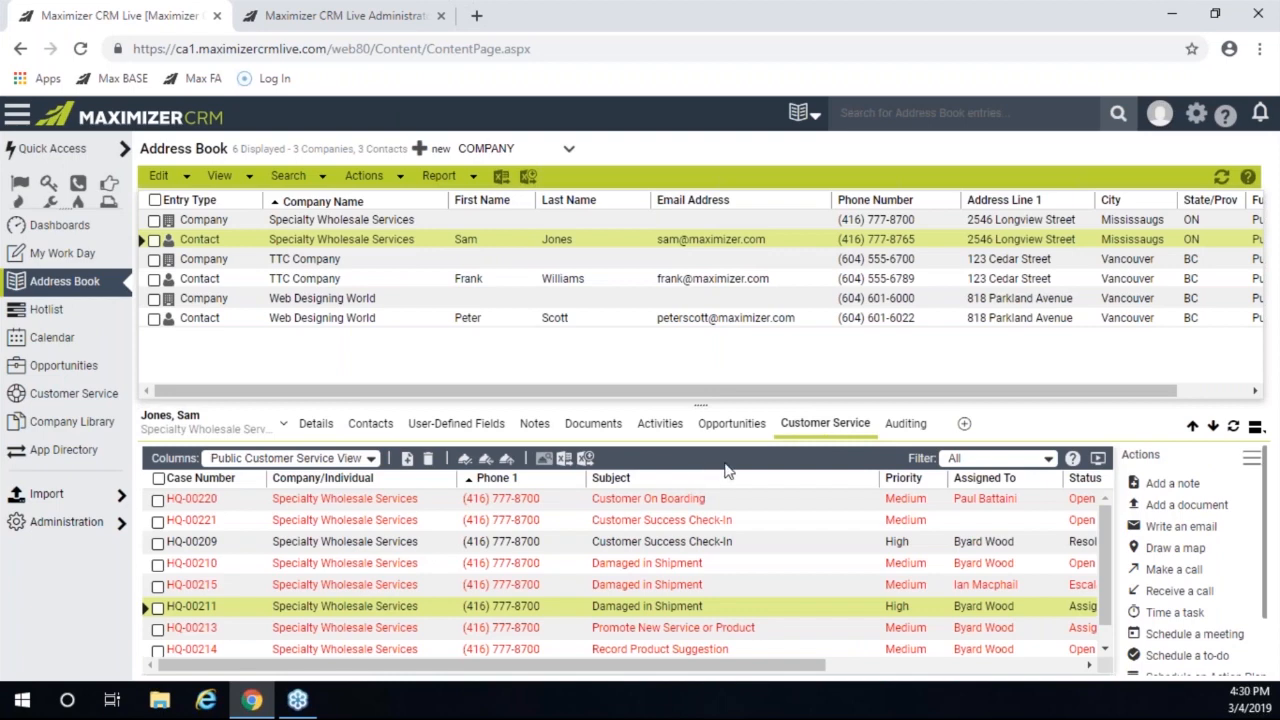
click(630, 607)
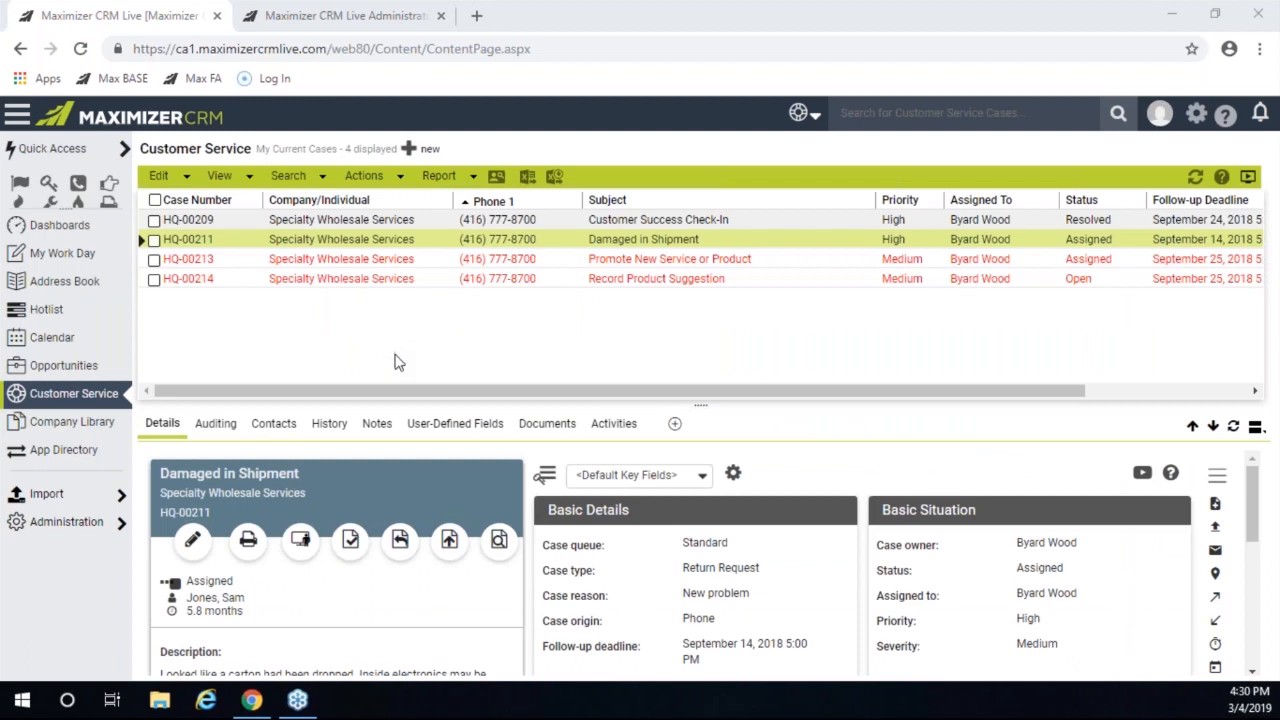
click(401, 546)
click(716, 300)
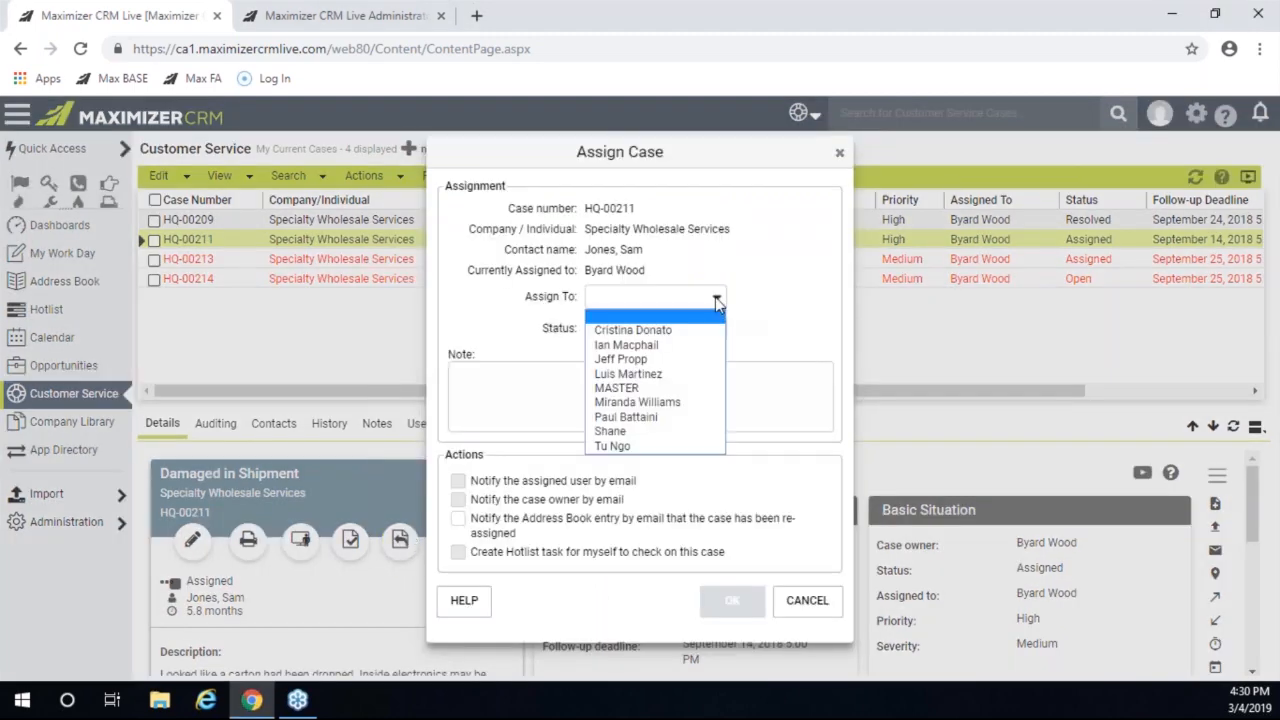
click(670, 330)
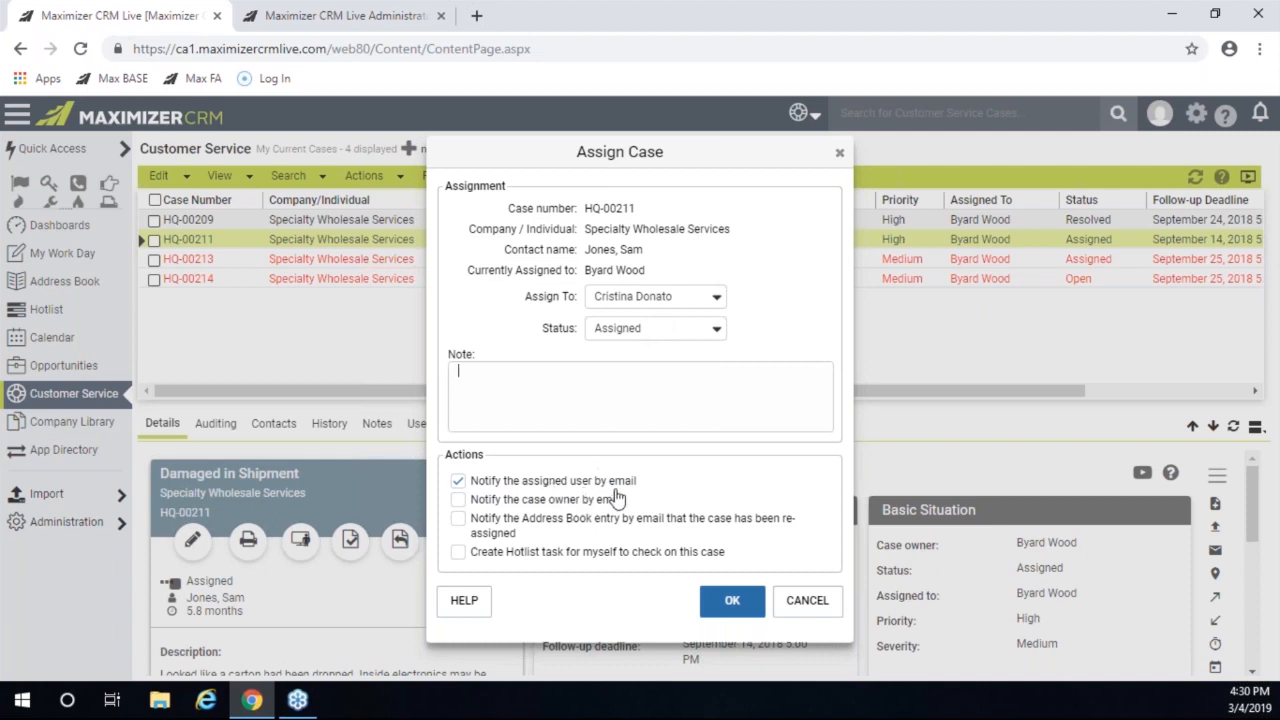
- Include an email to the Address Book entry about the reassignment and a Hotlist task for checking the case, and confirm the assignment
click(459, 517)
click(458, 552)
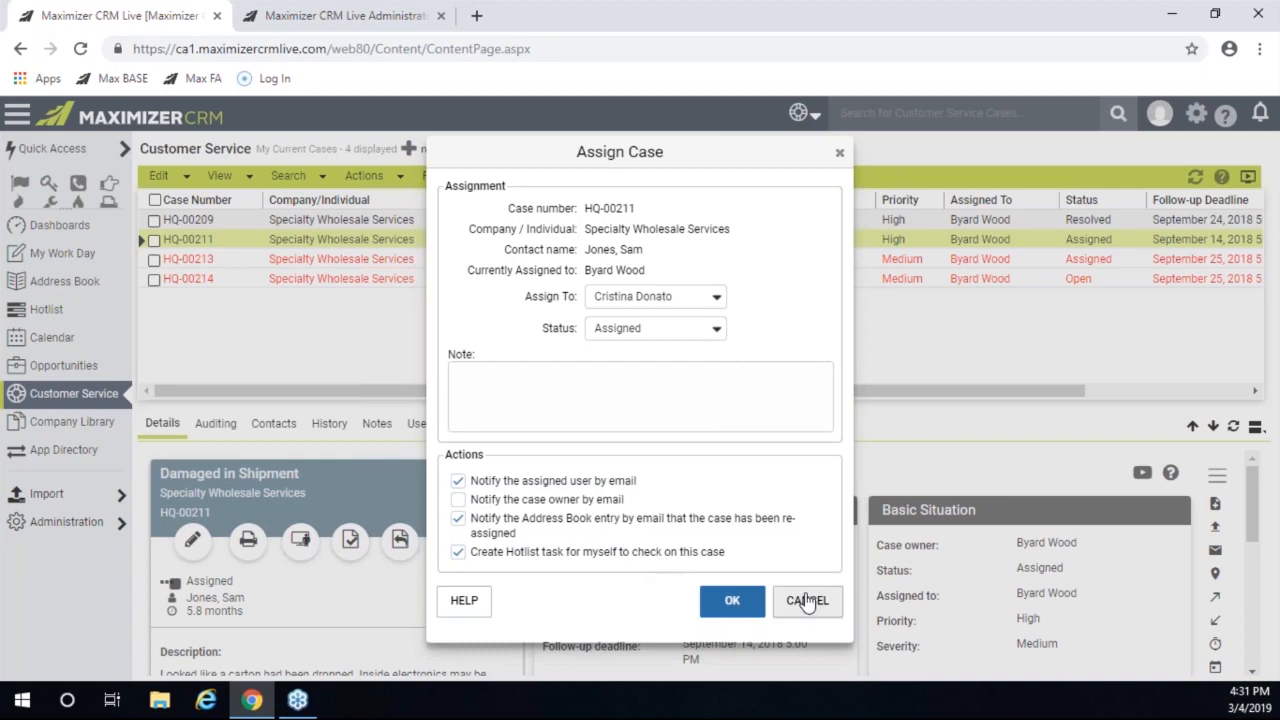
click(732, 600)
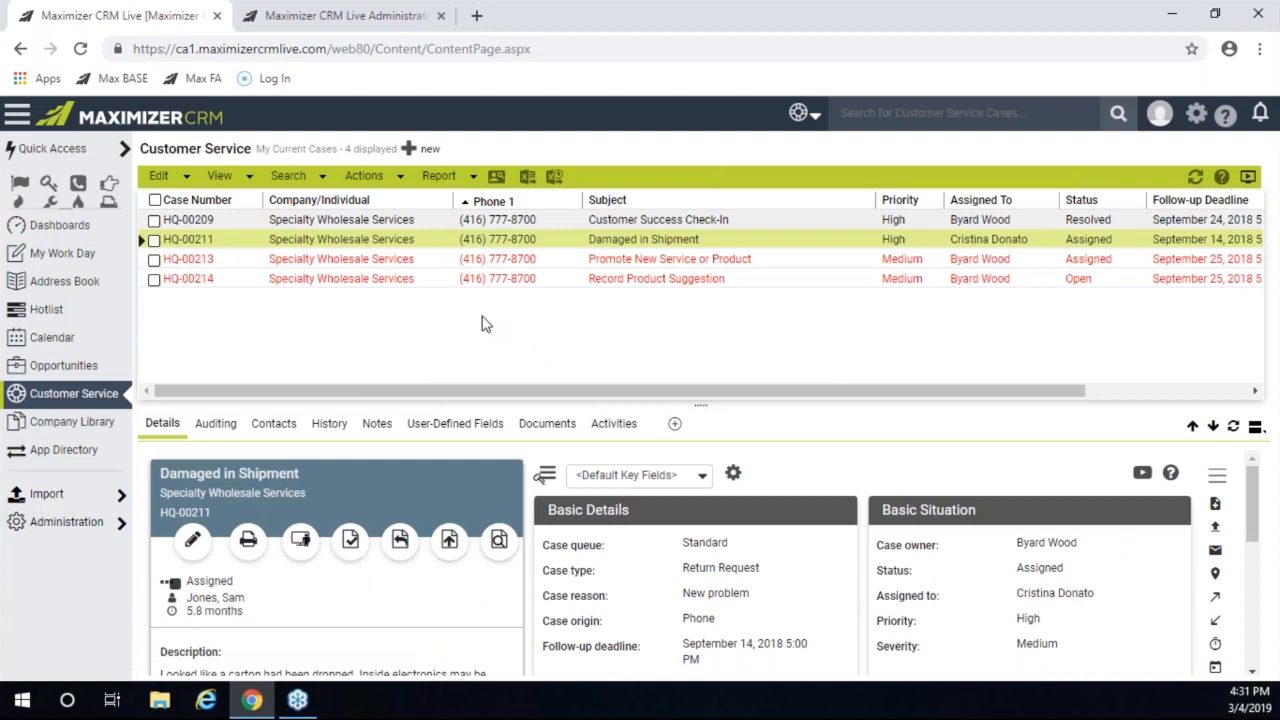
- Escalate the Damaged in Shipment case to the second listed user, including an email to the Address Book entry and a Hotlist task for checking the case
click(449, 546)
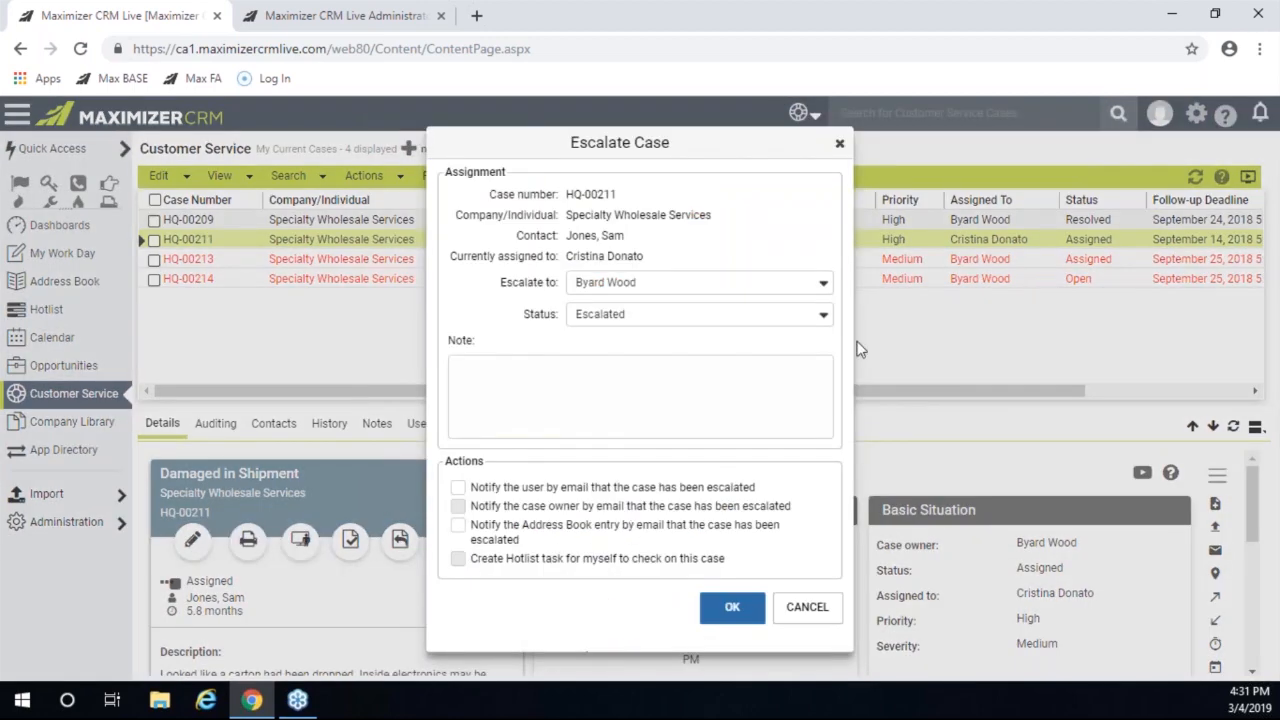
click(824, 287)
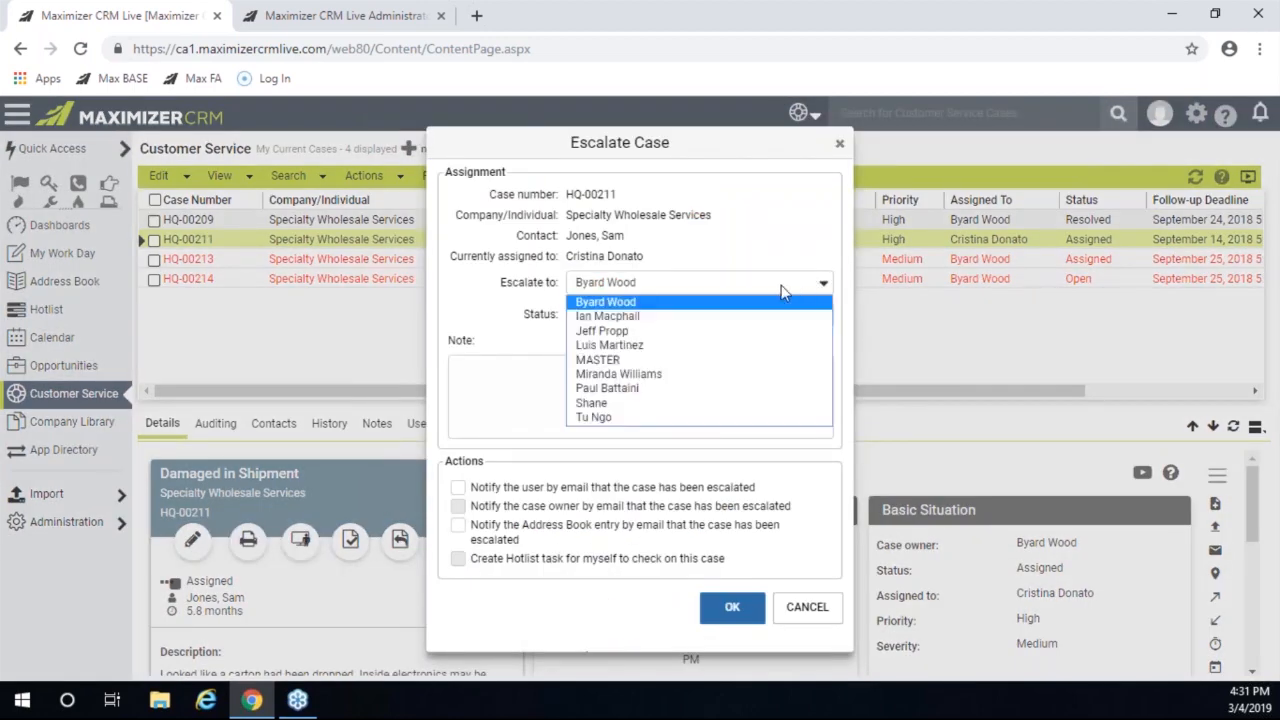
click(630, 315)
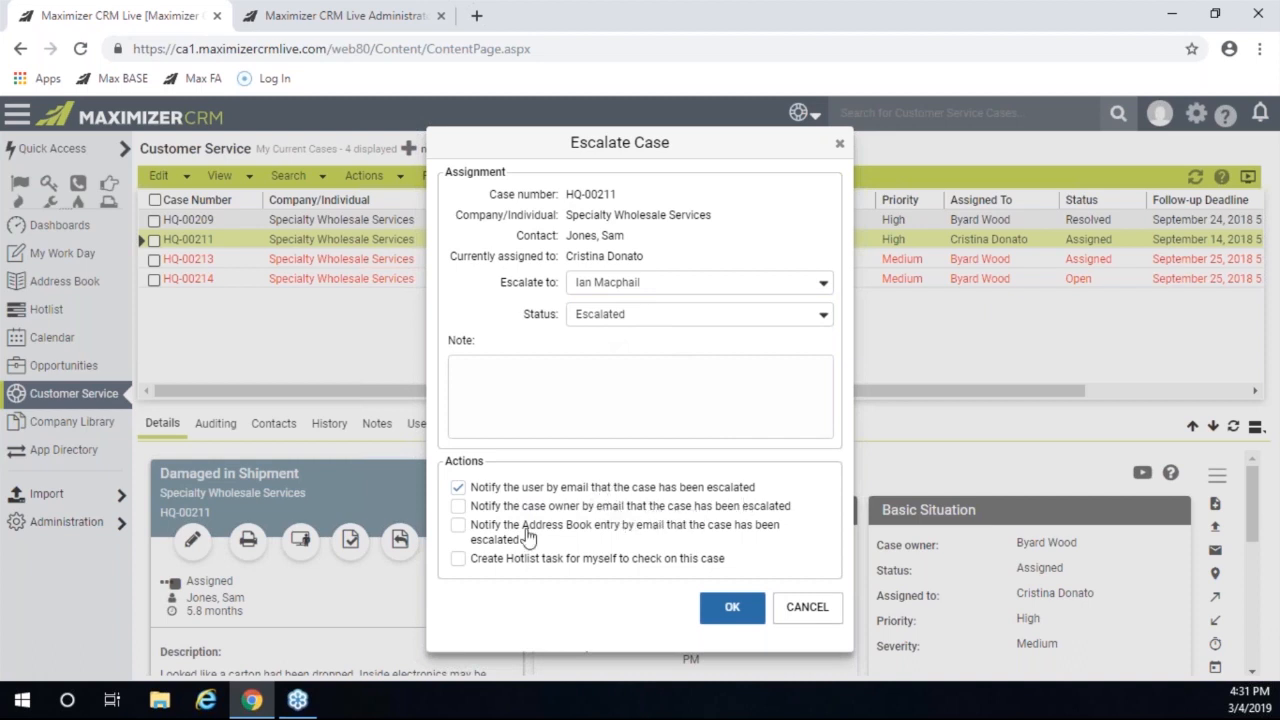
click(458, 526)
click(458, 559)
click(732, 610)
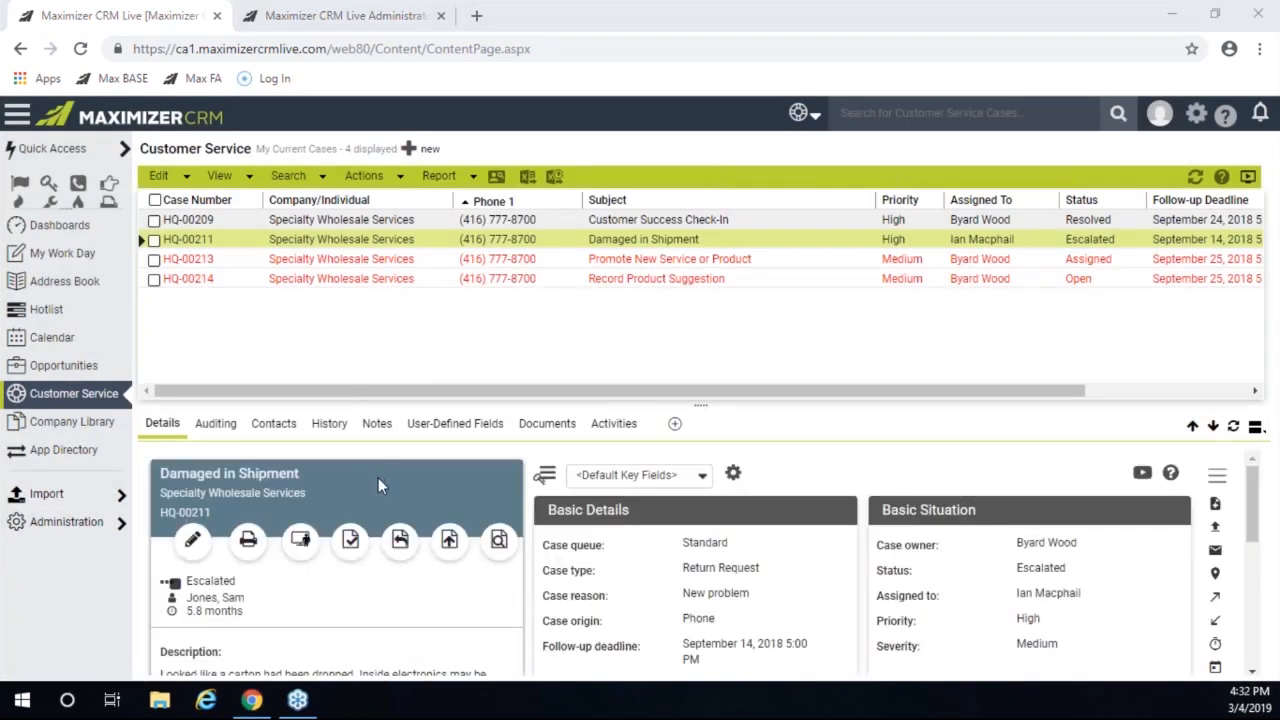
- Resolve the Damaged in Shipment case with billing type Chargeable and a draft knowledge base article created from the solution notes
click(350, 545)
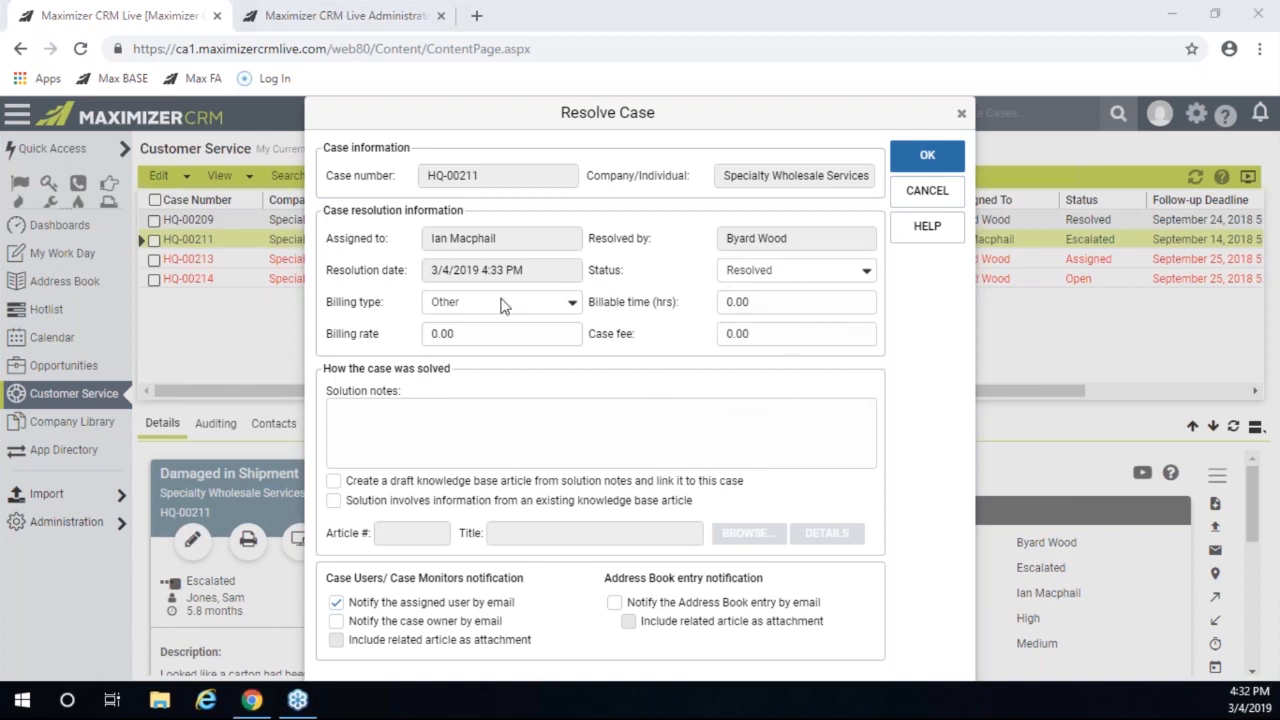
click(573, 303)
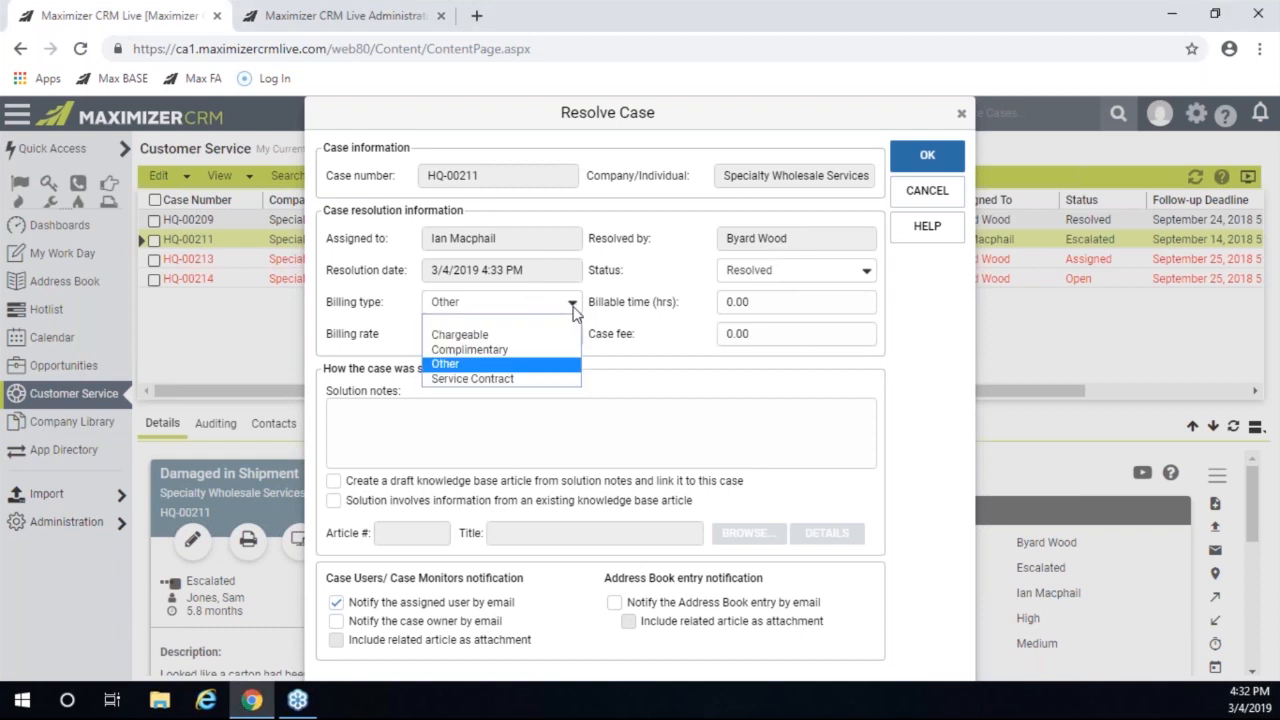
click(500, 335)
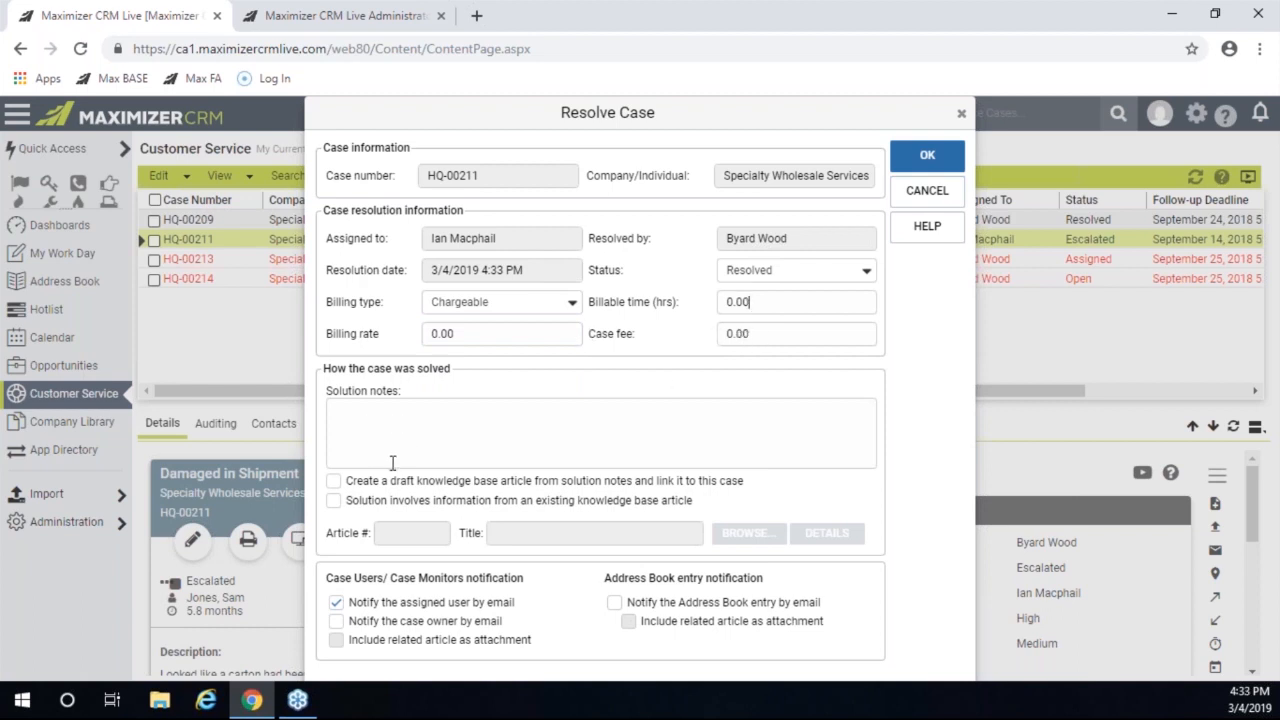
click(333, 482)
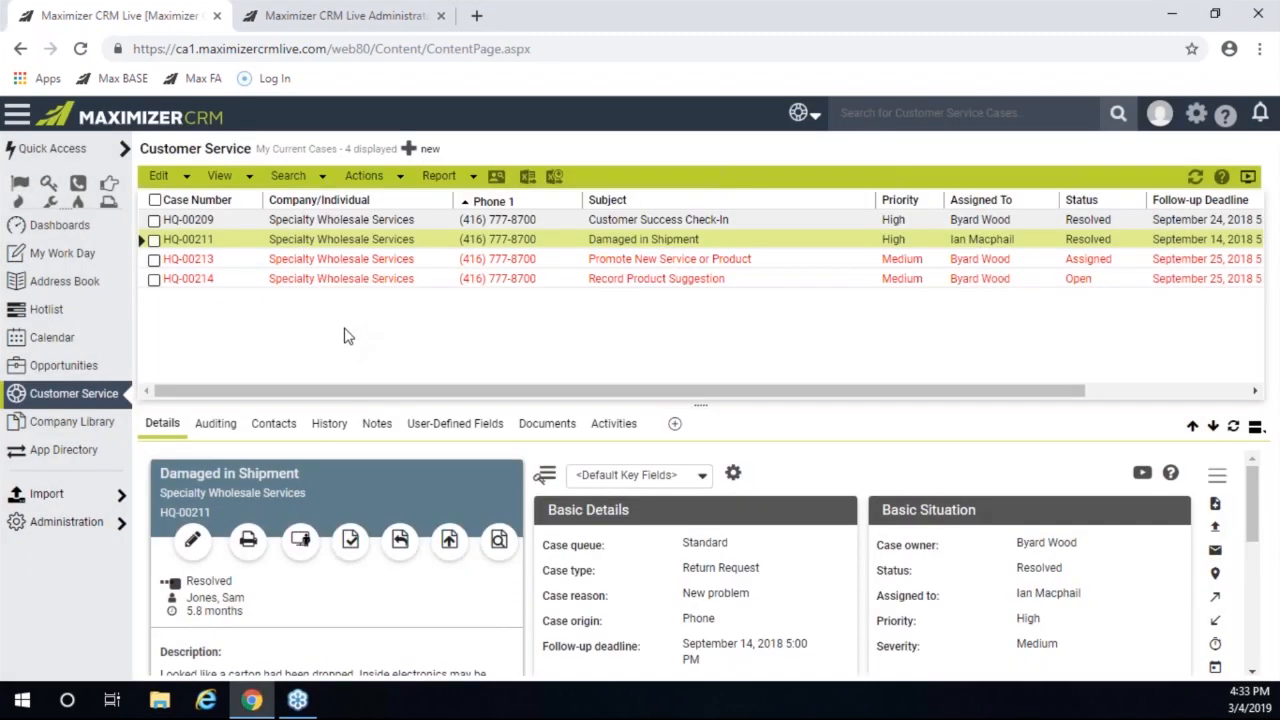
- View the users monitoring the Damaged in Shipment case, close the list and reopen the case monitoring settings
click(300, 545)
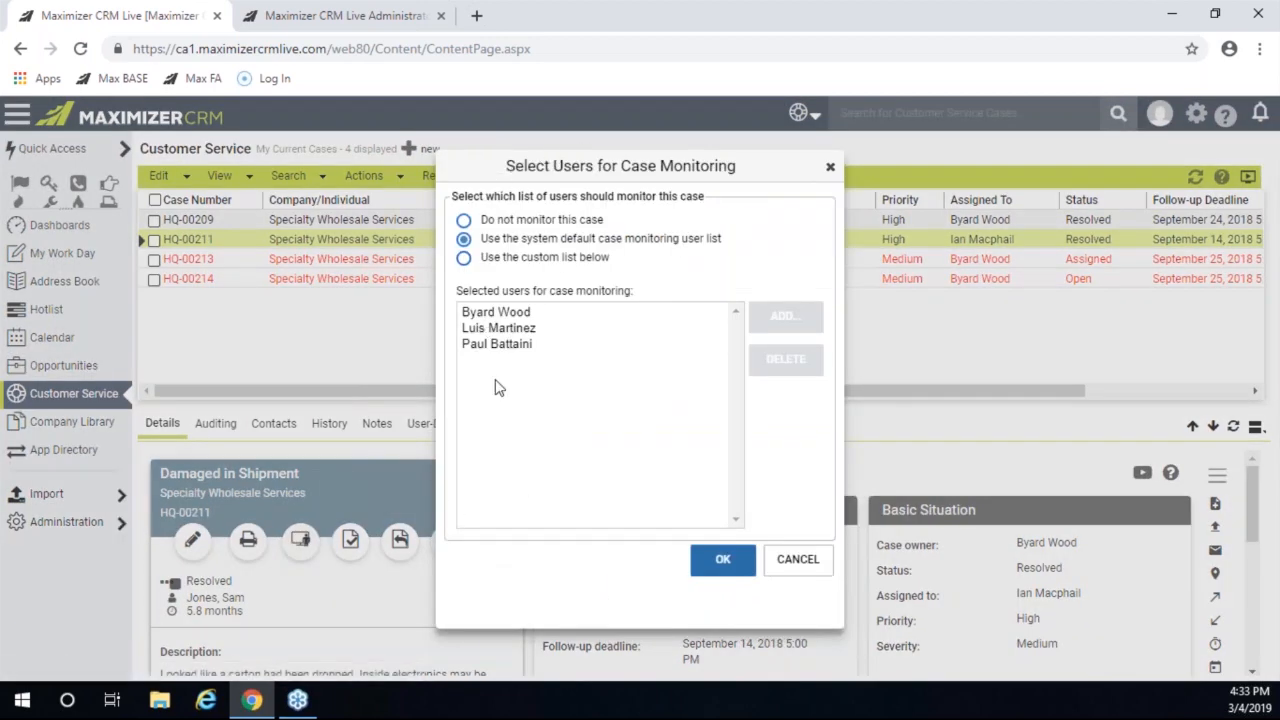
click(797, 564)
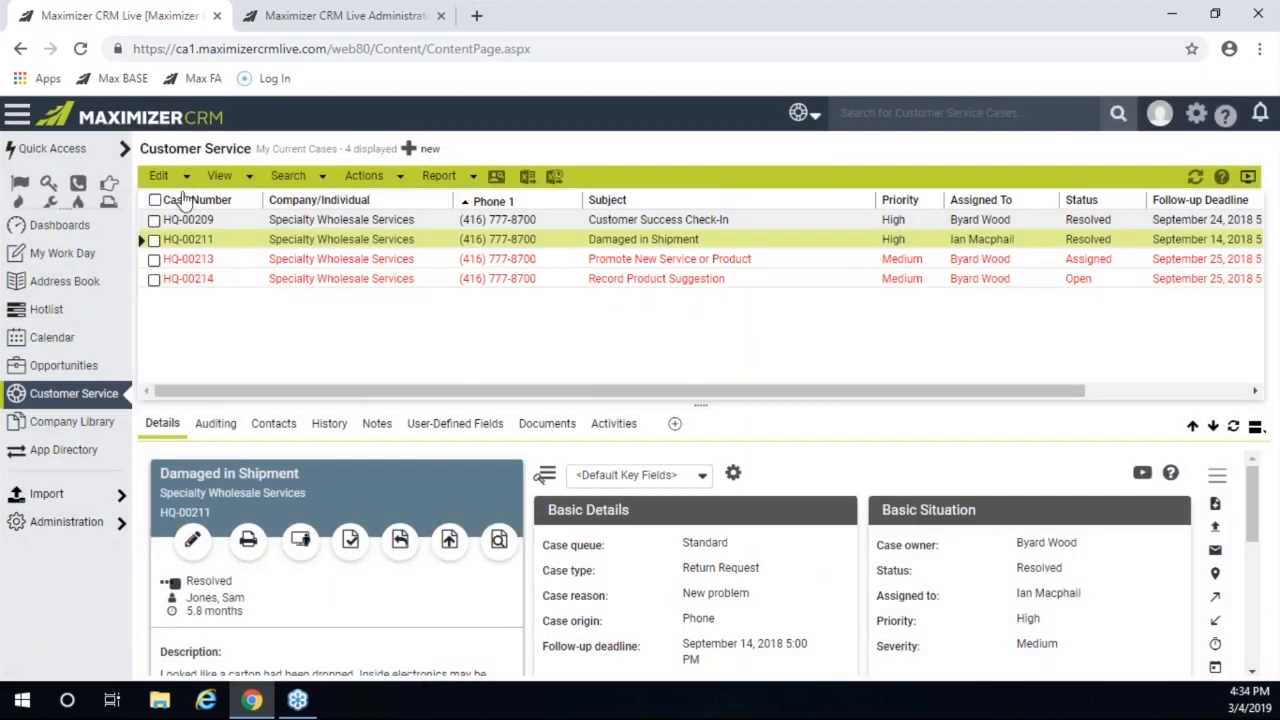
click(160, 178)
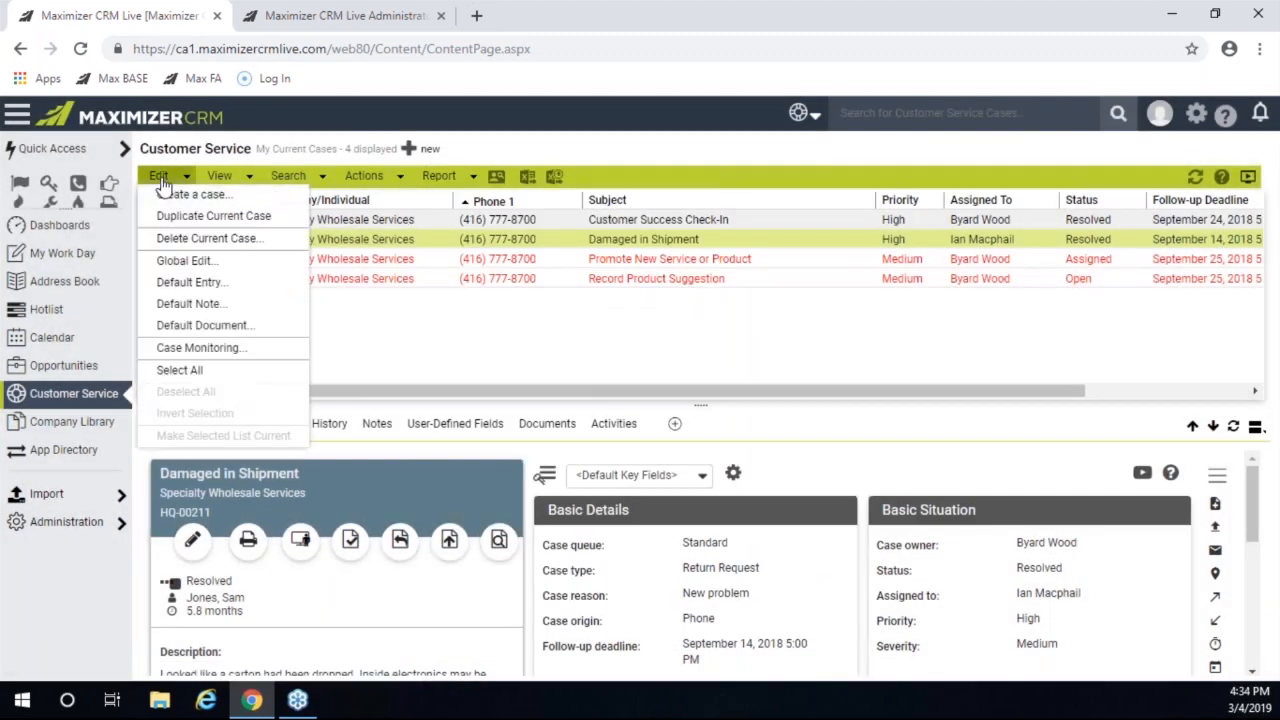
click(212, 348)
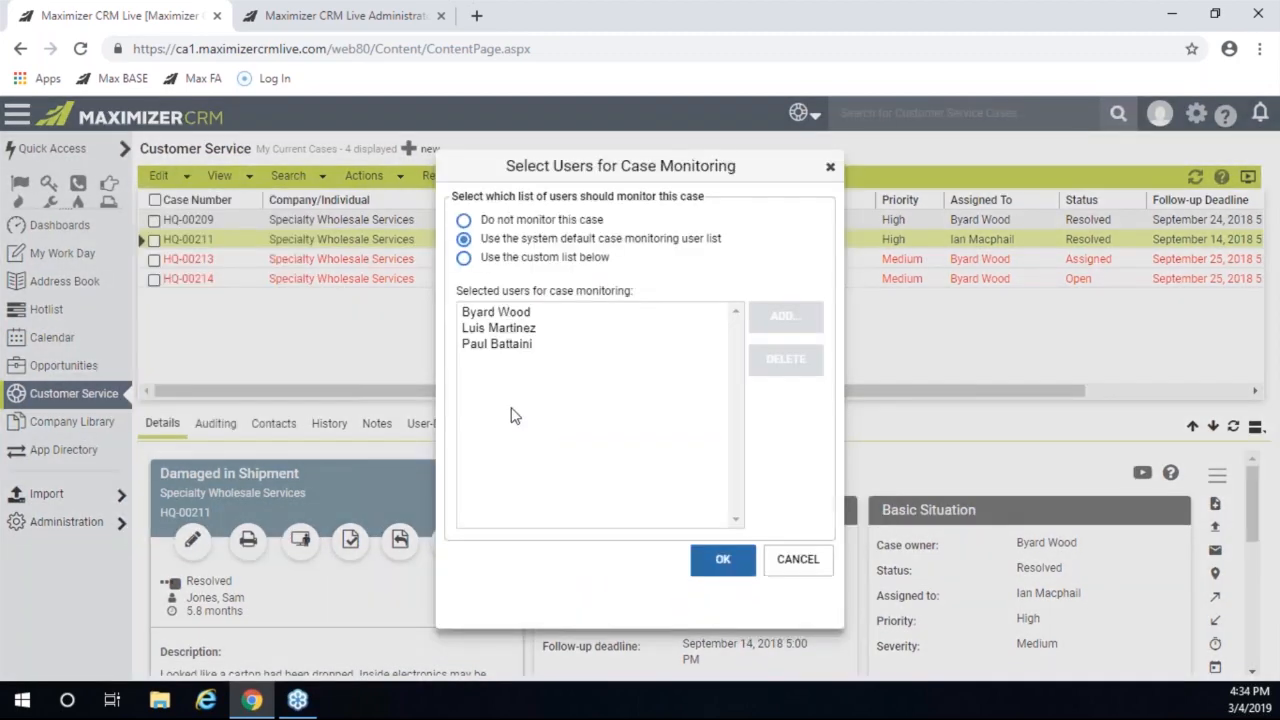
- Examine the no-monitoring, system default and custom list options, including adding and deleting monitoring users, and discard the changes
click(464, 221)
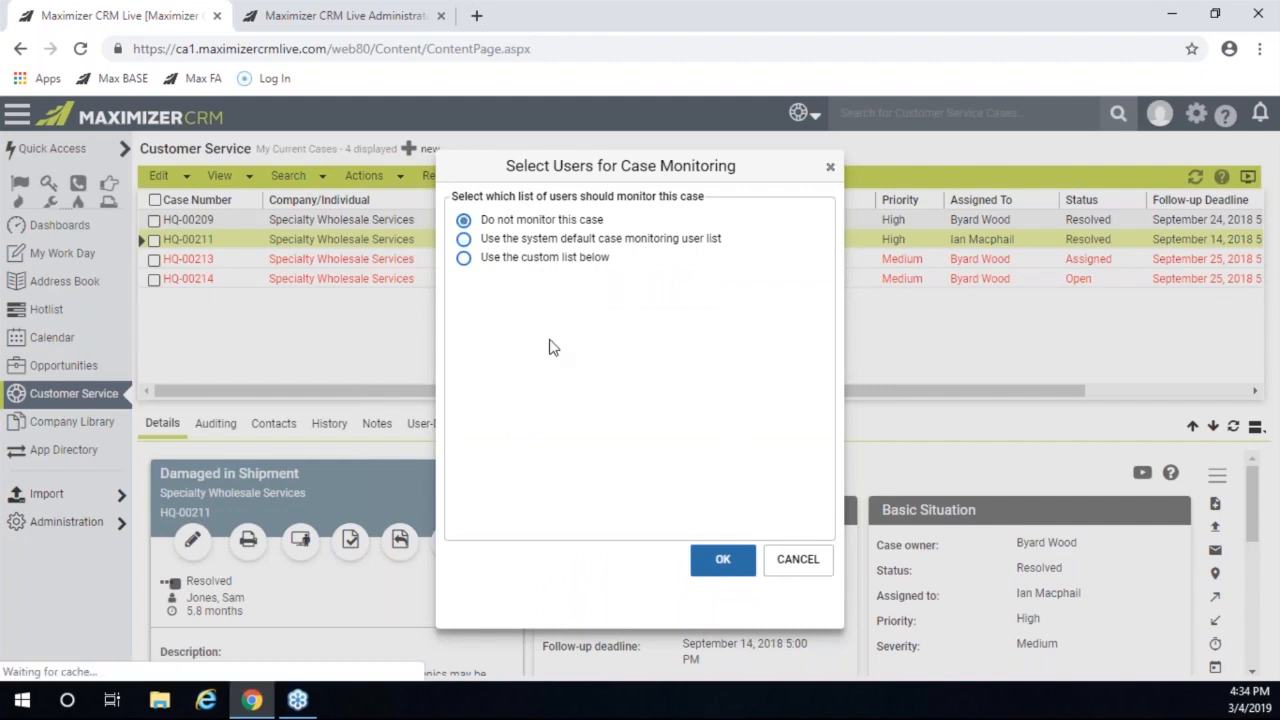
click(464, 239)
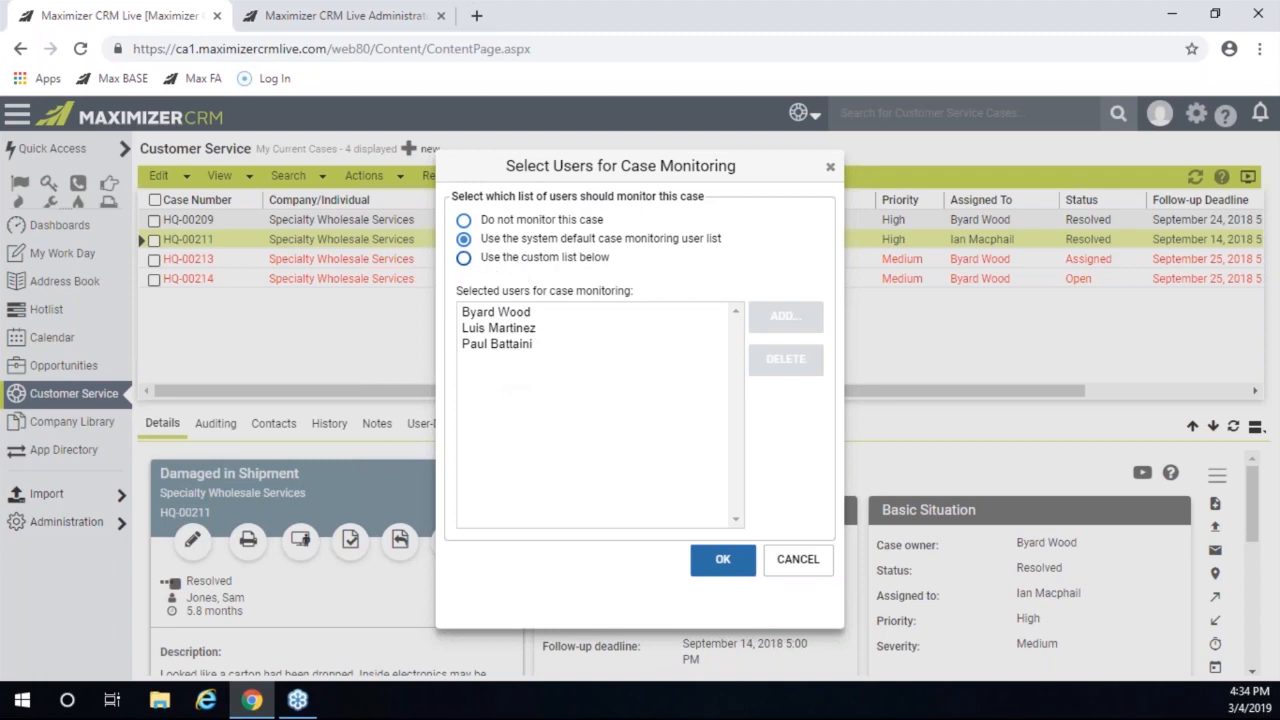
click(464, 259)
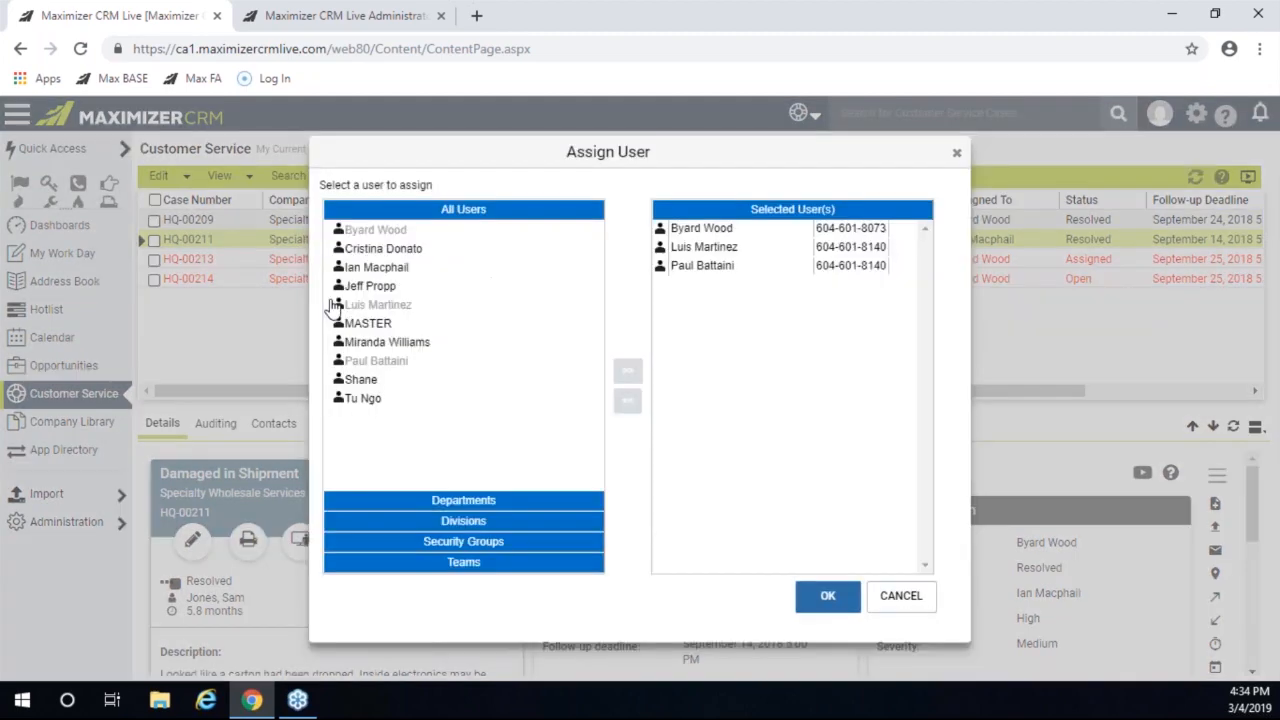
click(785, 316)
click(900, 597)
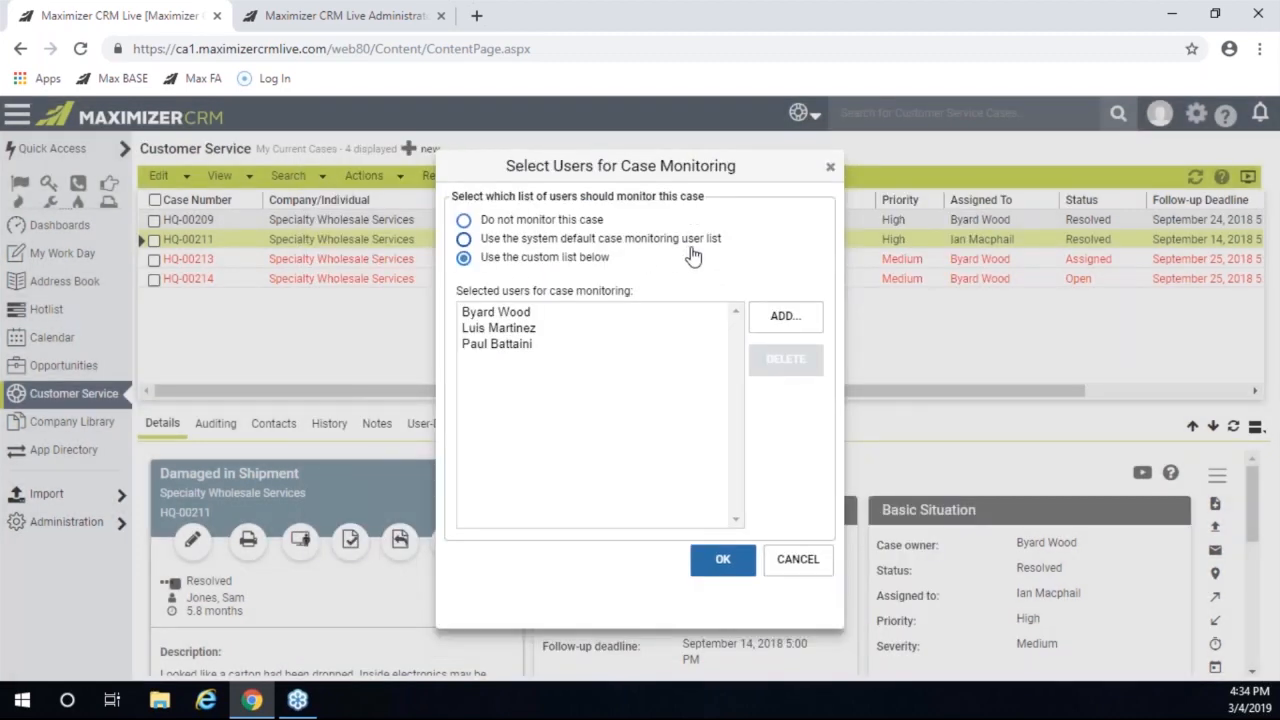
click(512, 330)
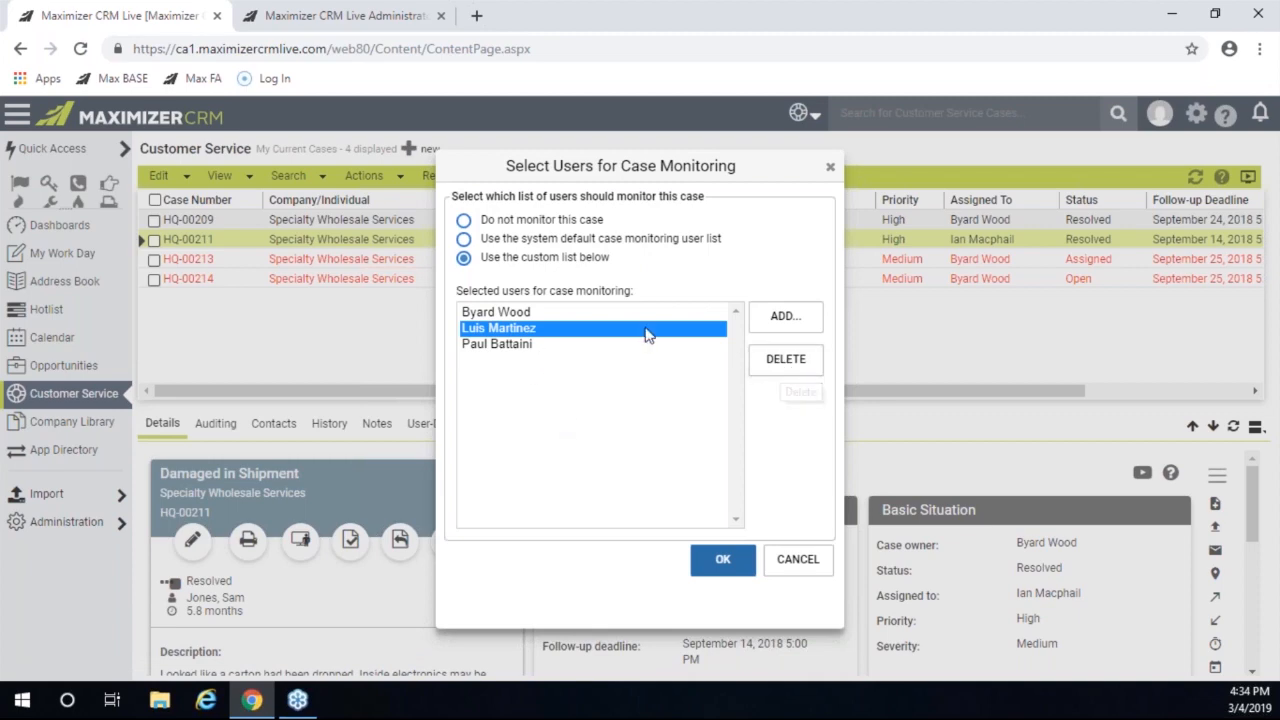
click(806, 561)
- Open Administrator and view the users selectable for default case monitoring in the Customer Service preferences
mouse_move(86, 537)
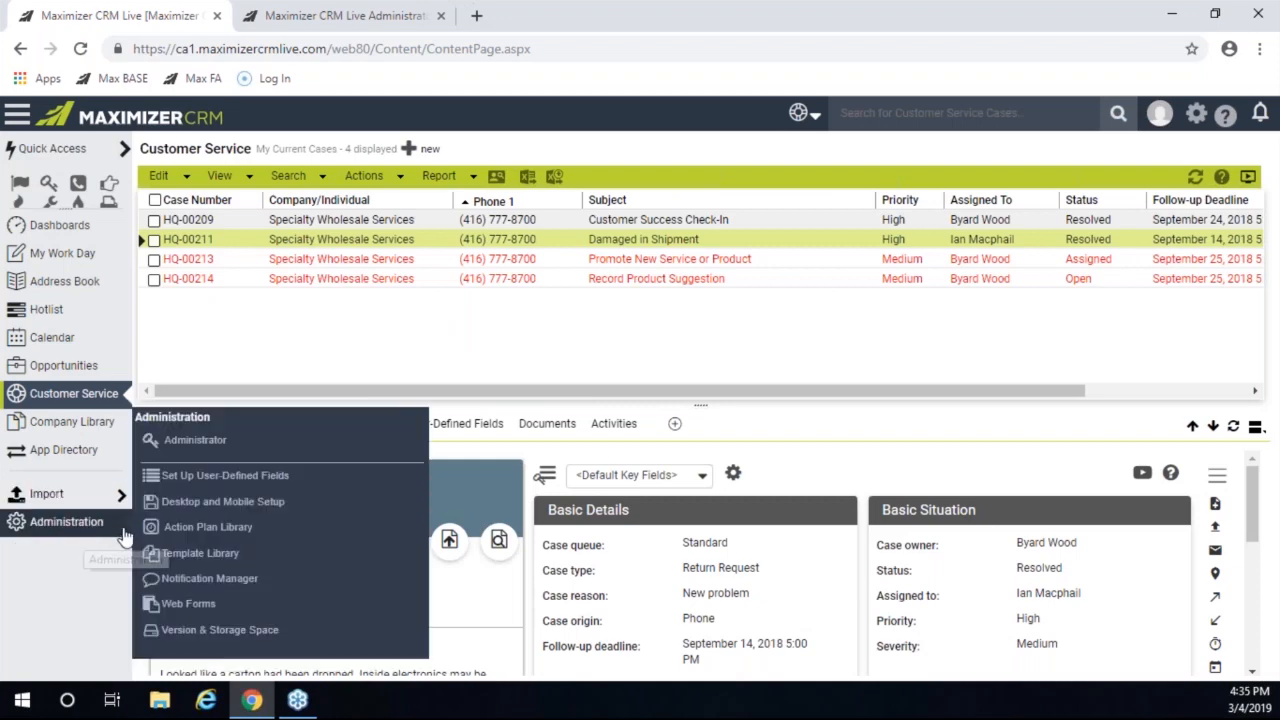
click(200, 449)
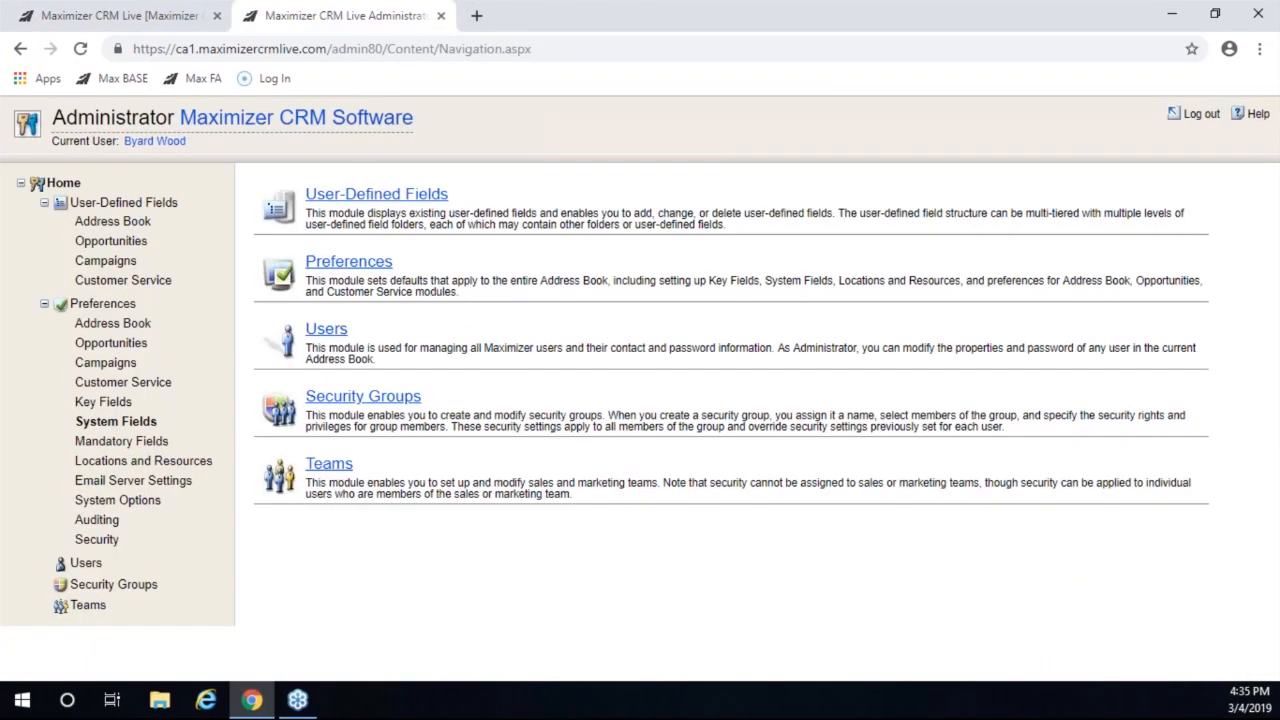
click(137, 384)
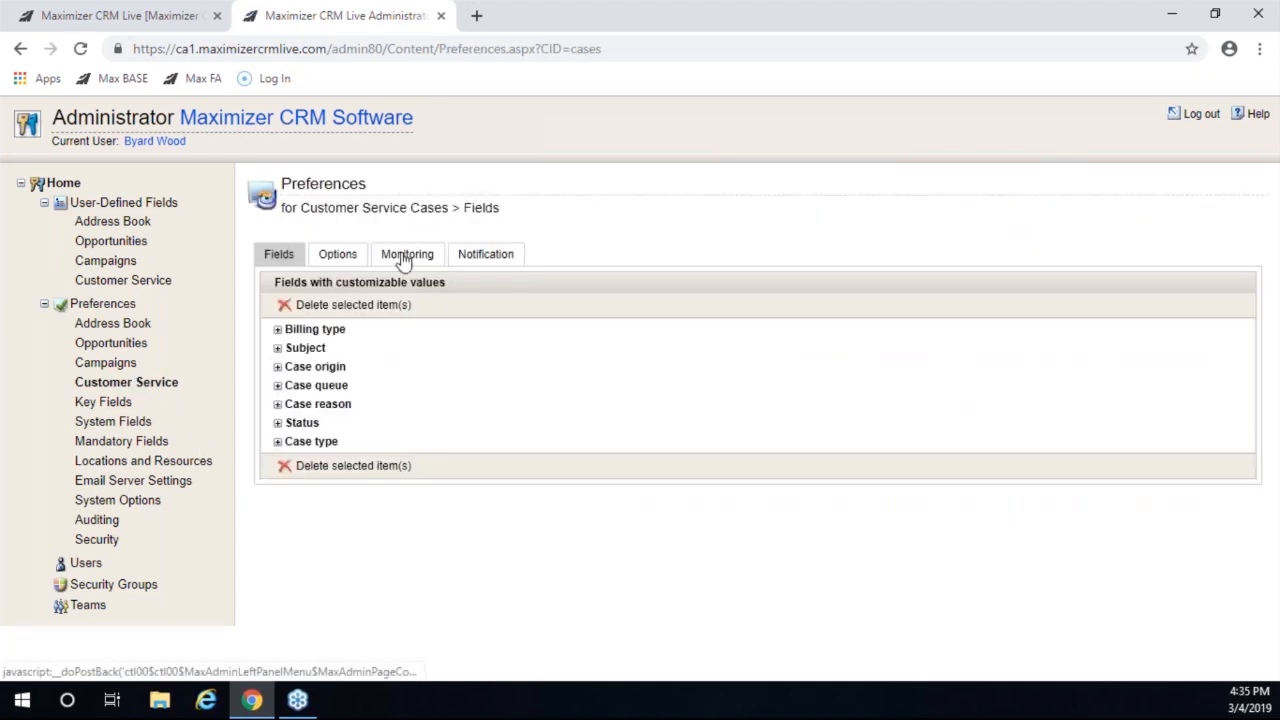
click(406, 254)
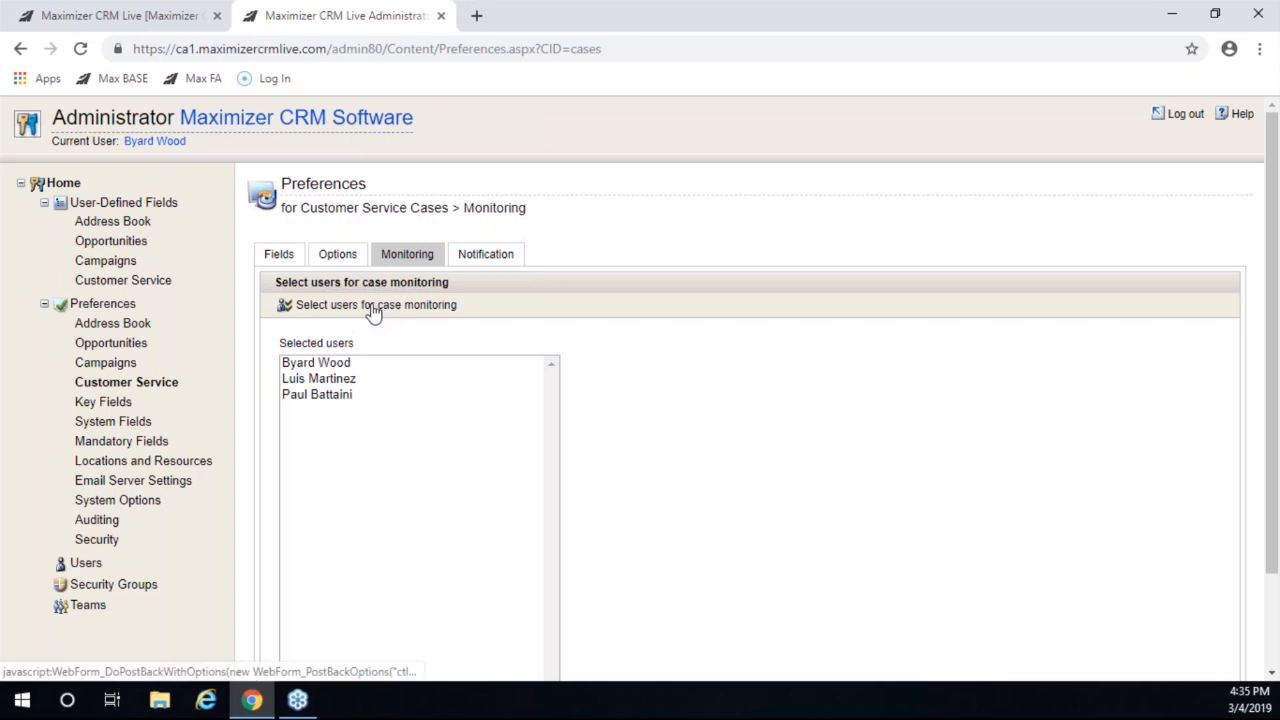
click(374, 306)
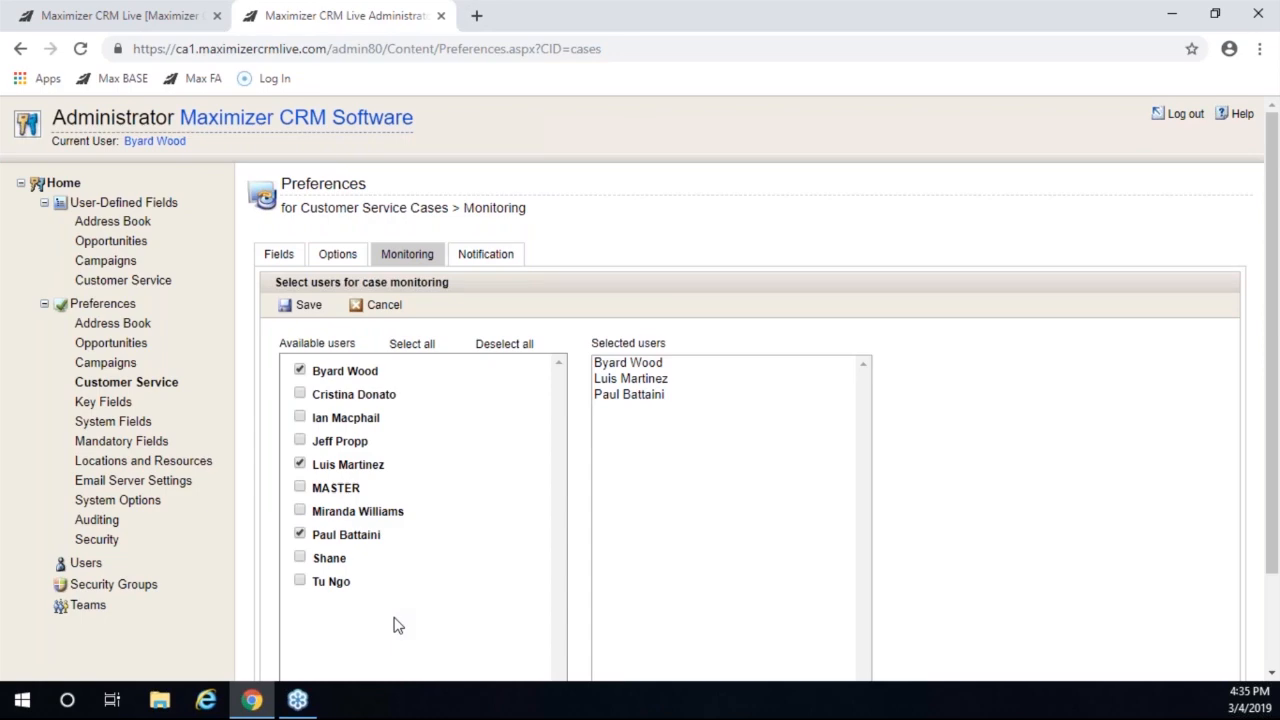
- Back in the CRM, set the personal Customer Service monitoring rules to notify only when the specified fields have changed
click(170, 22)
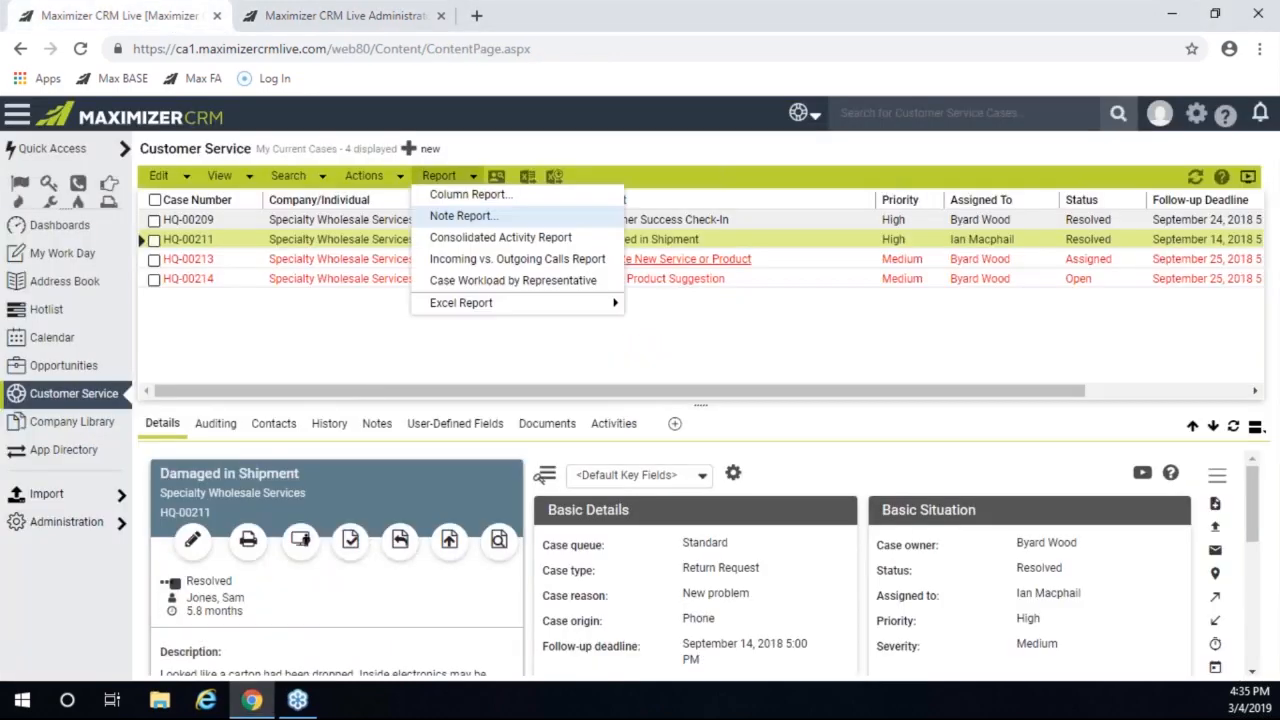
click(1198, 118)
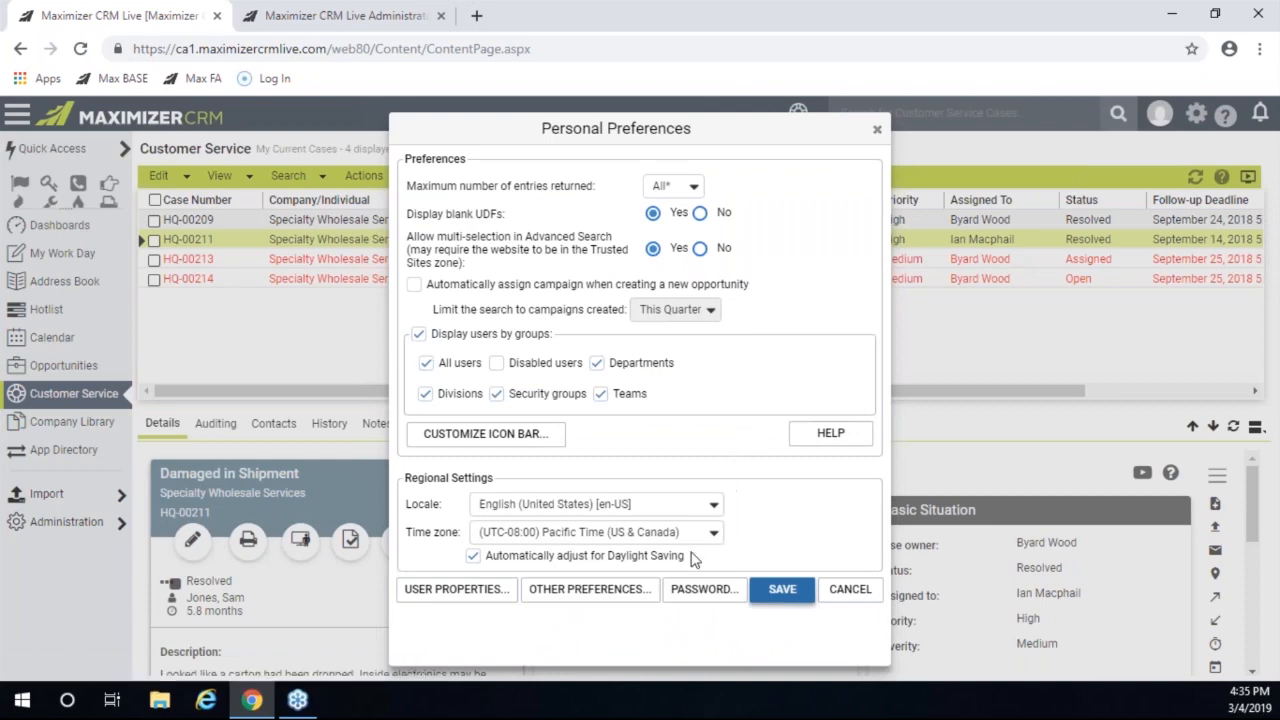
click(587, 591)
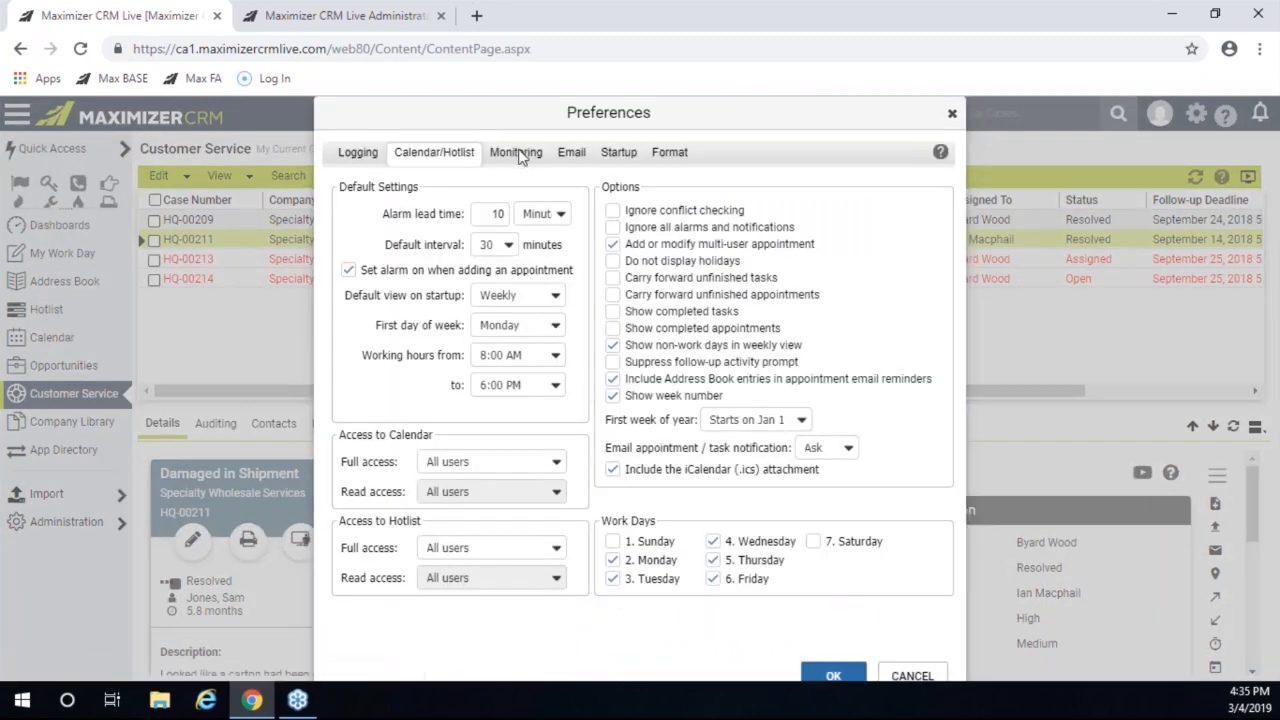
click(519, 156)
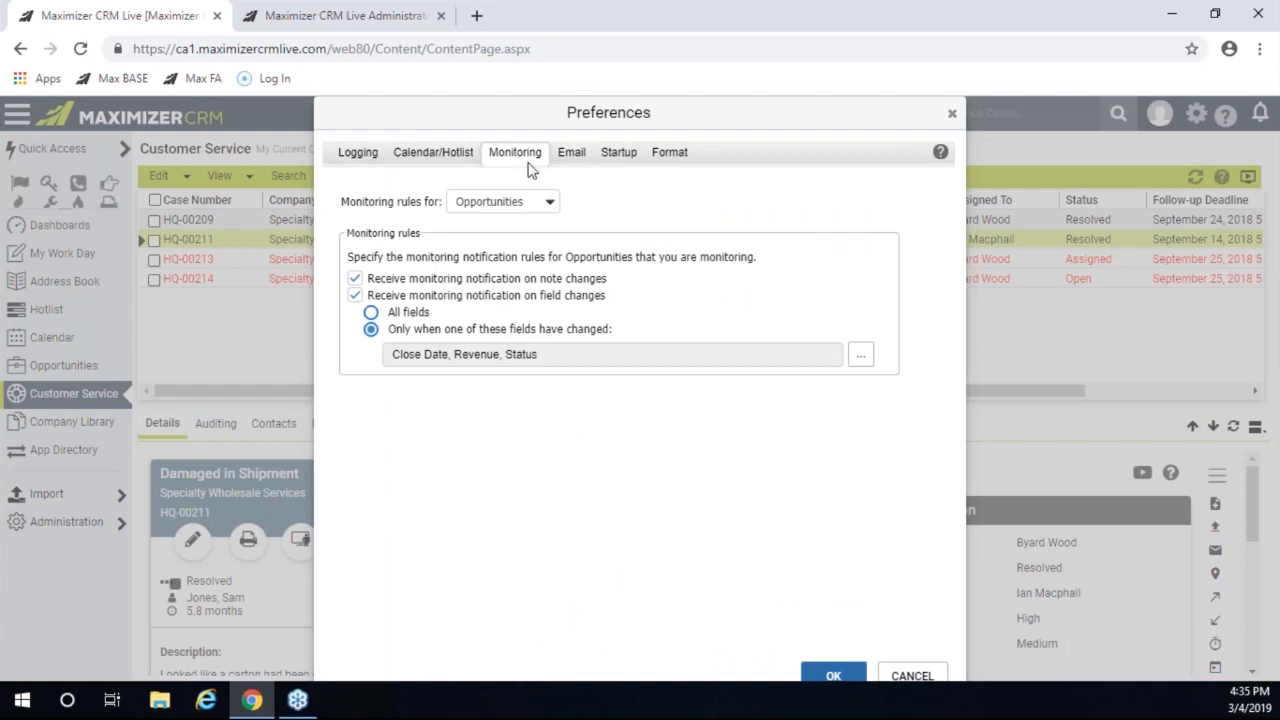
click(549, 204)
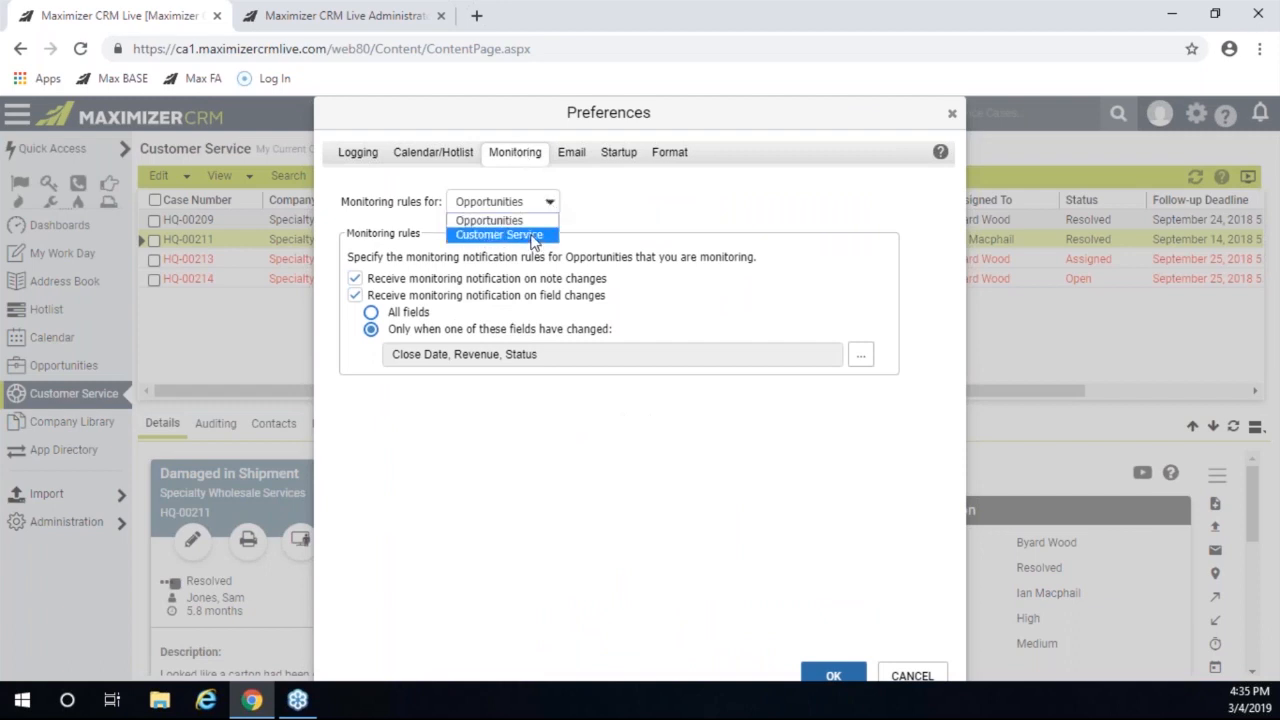
click(533, 236)
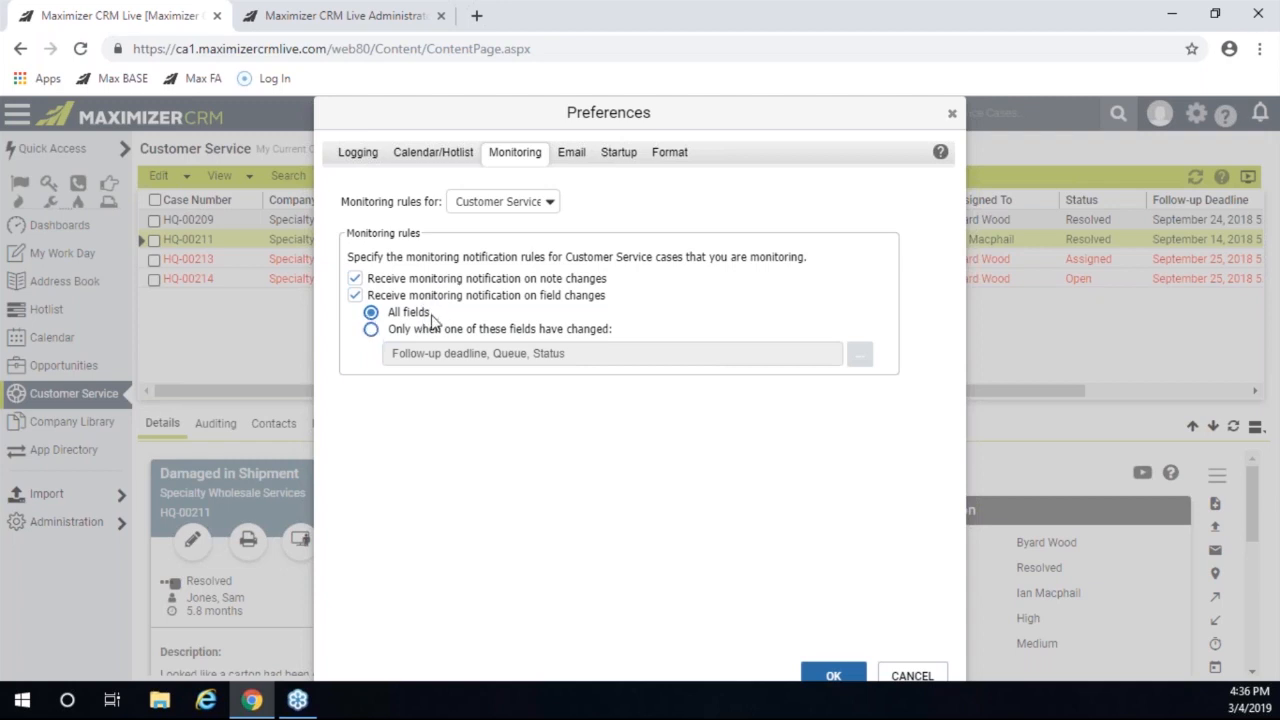
click(371, 330)
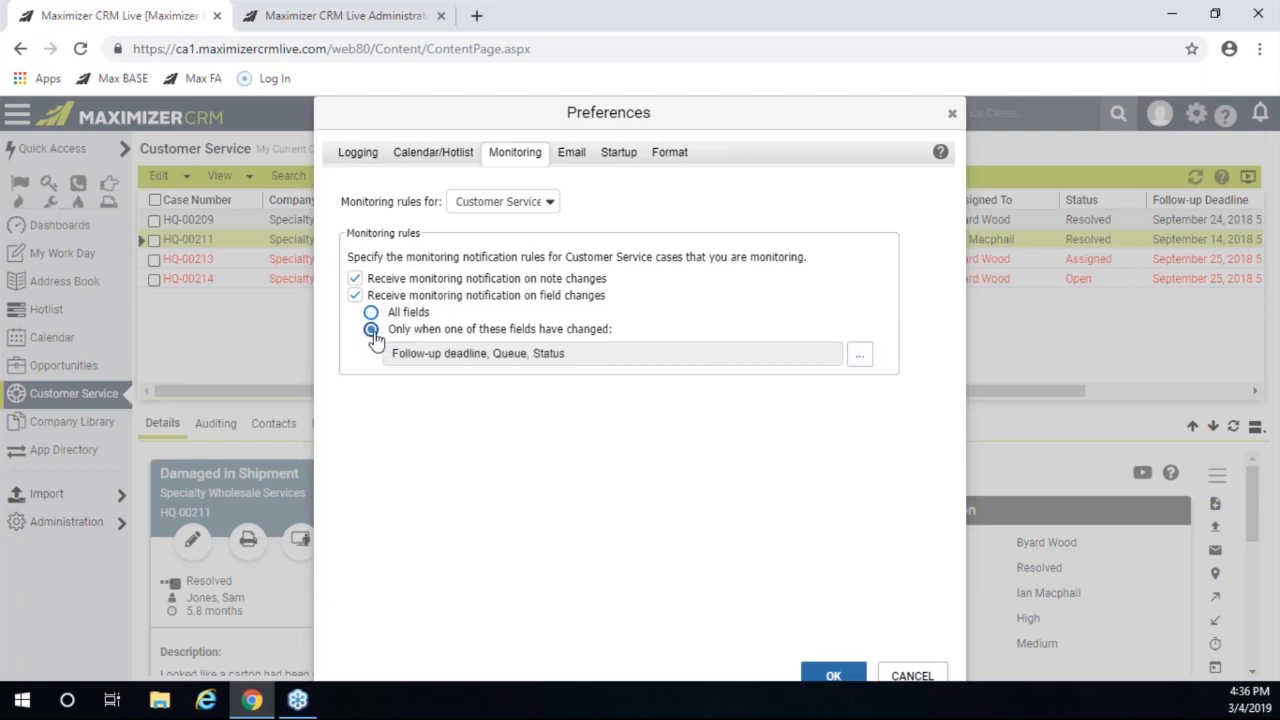
- Examine the basic and user-defined Customer Service fields available for change notifications, and cancel the field selection
click(864, 360)
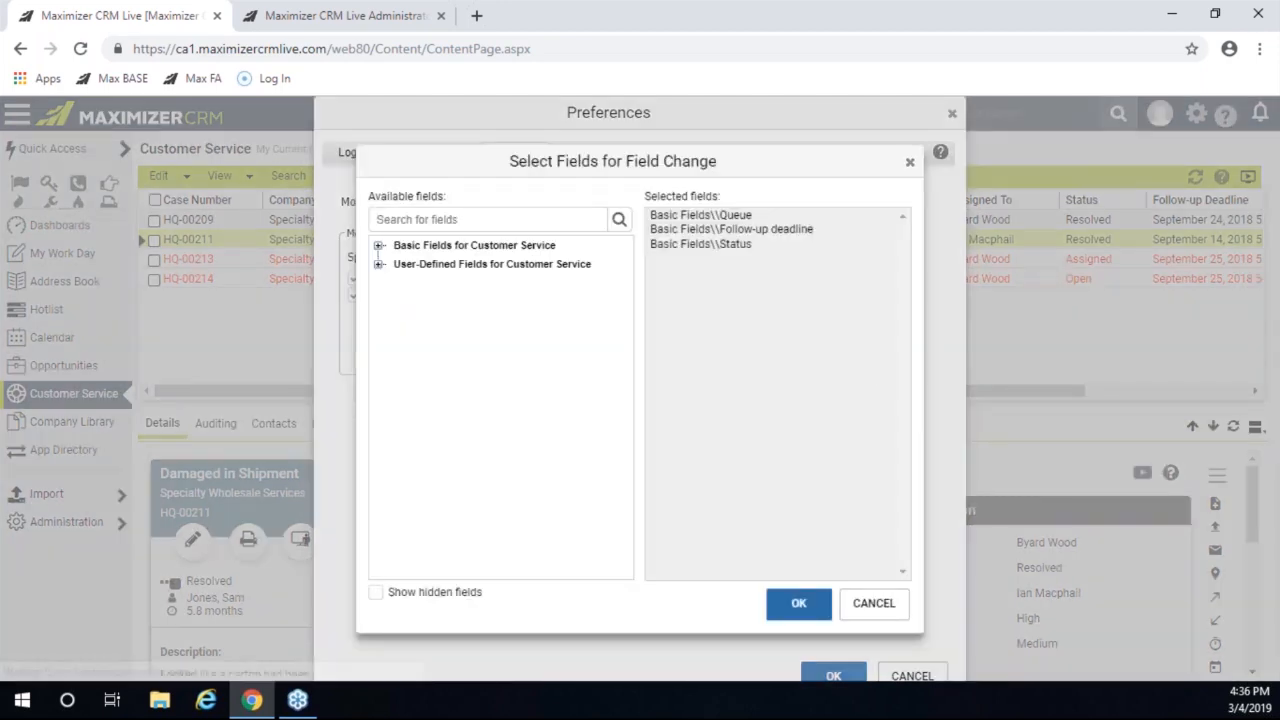
click(380, 247)
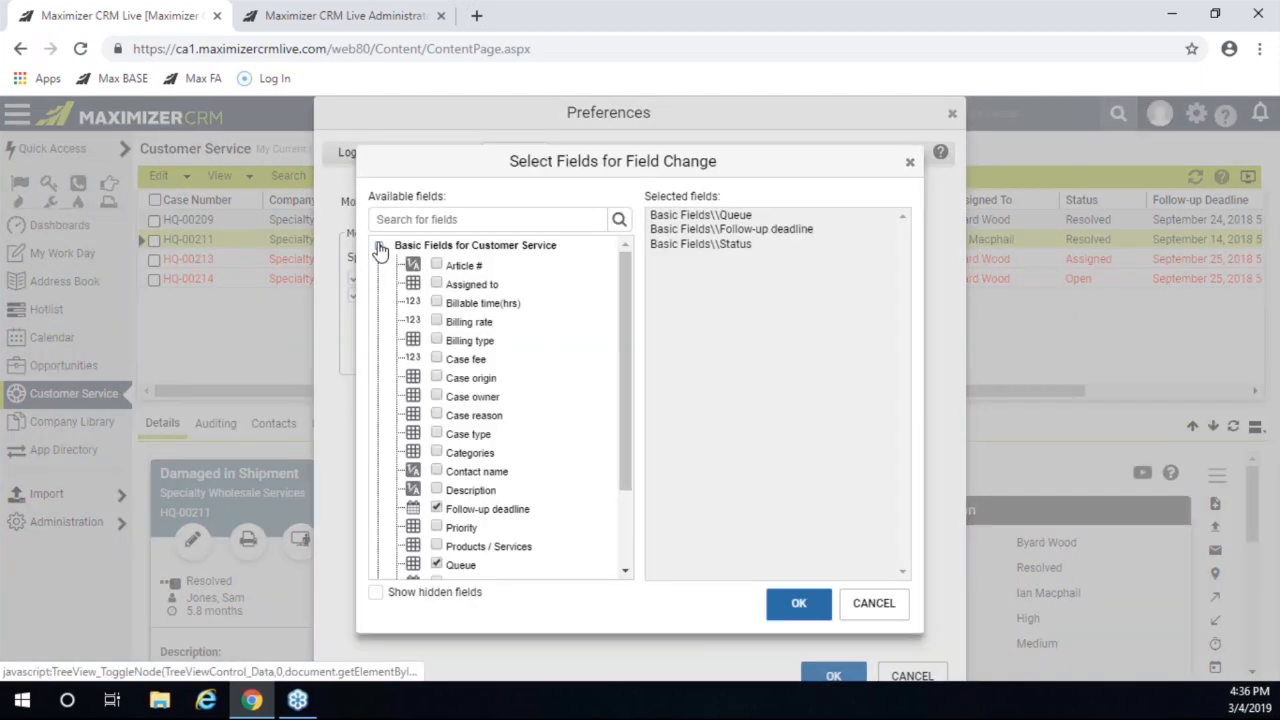
click(380, 247)
click(379, 265)
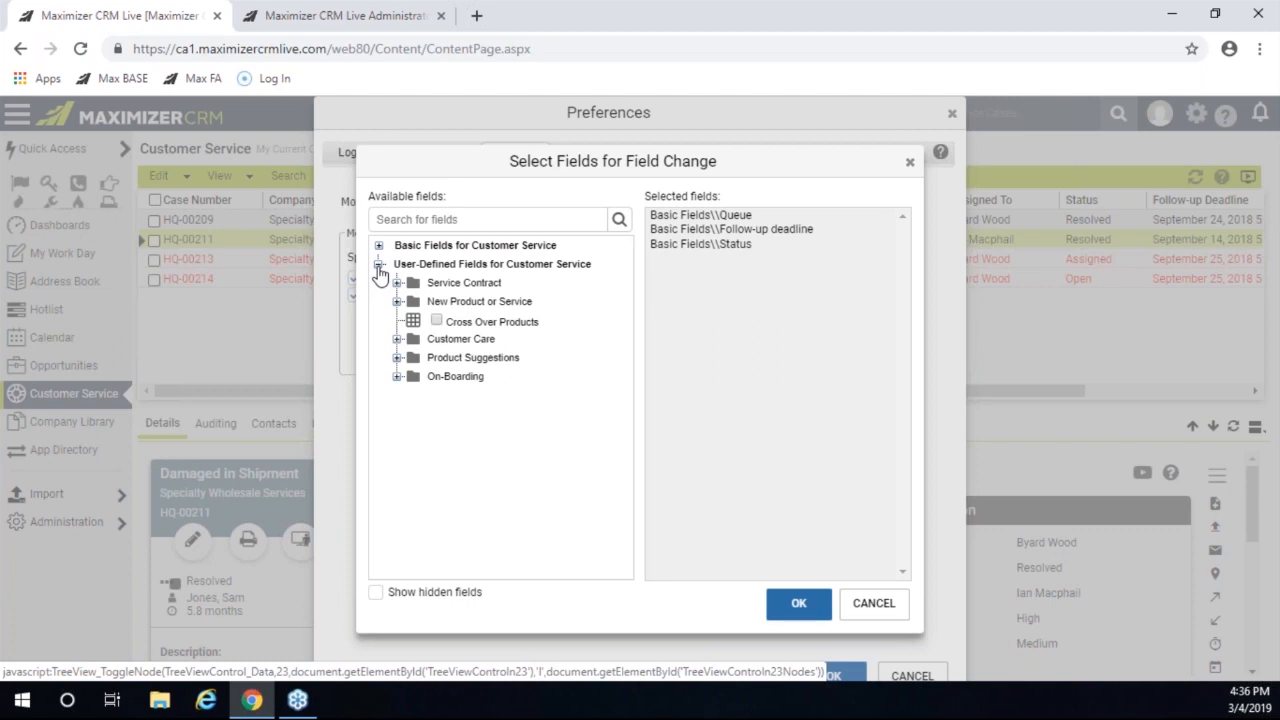
click(379, 265)
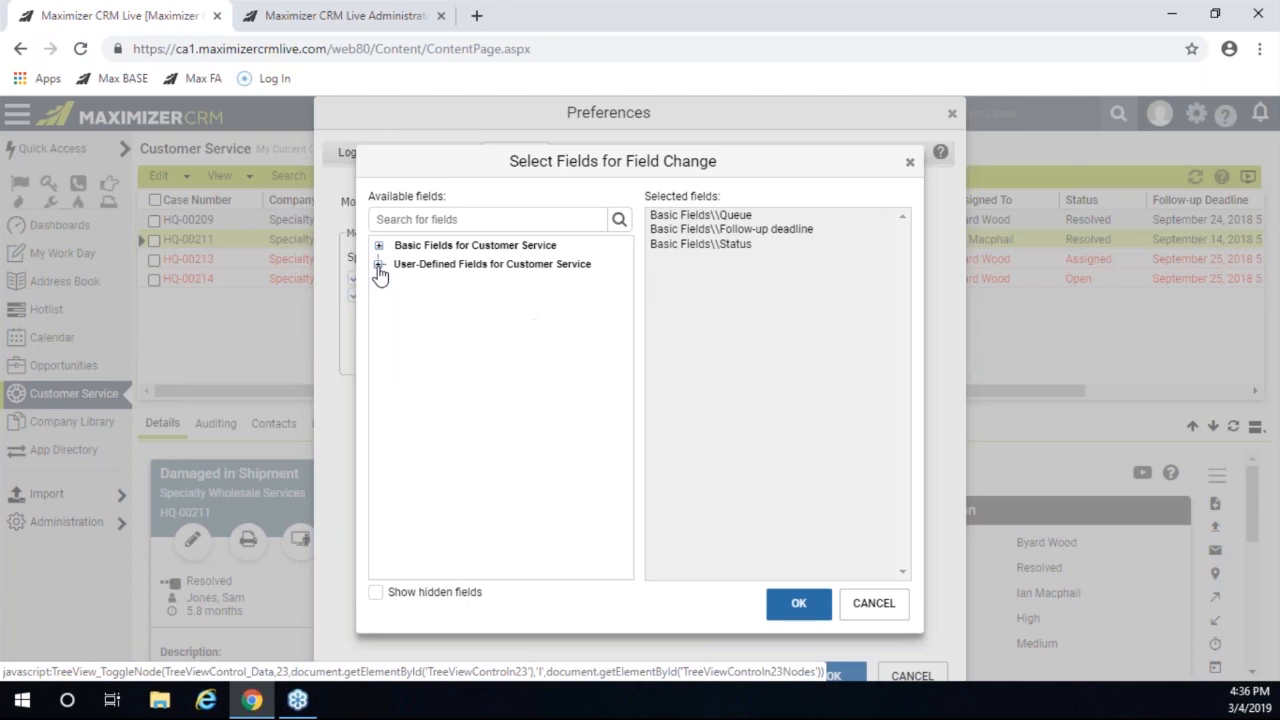
click(870, 604)
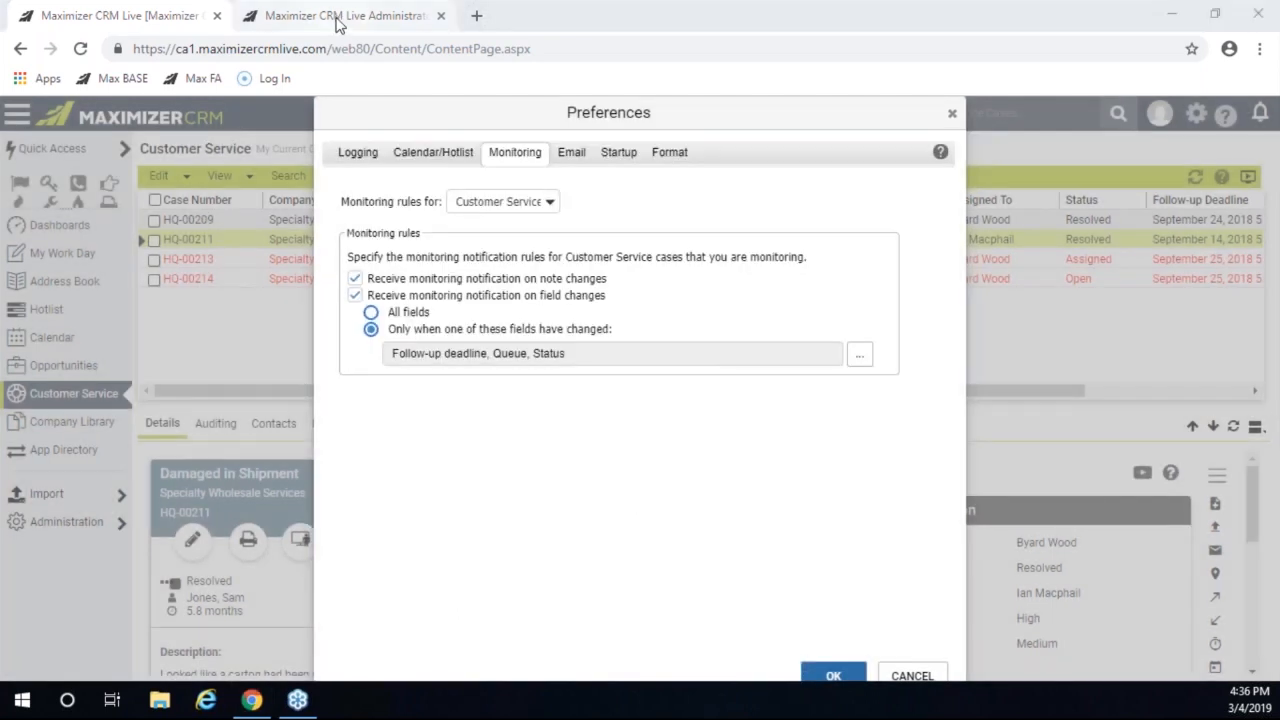
- Switch to Administrator and view the customizable Billing type and Subject values in the Customer Service case preferences
click(344, 20)
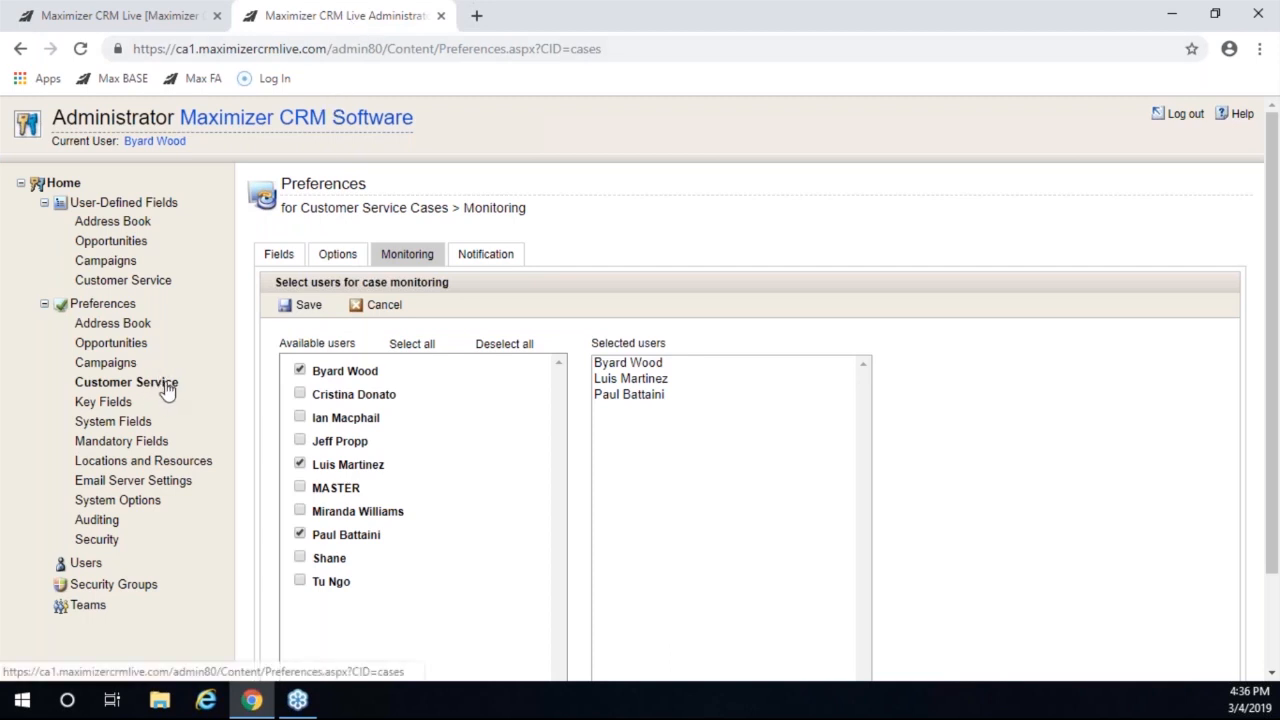
click(278, 256)
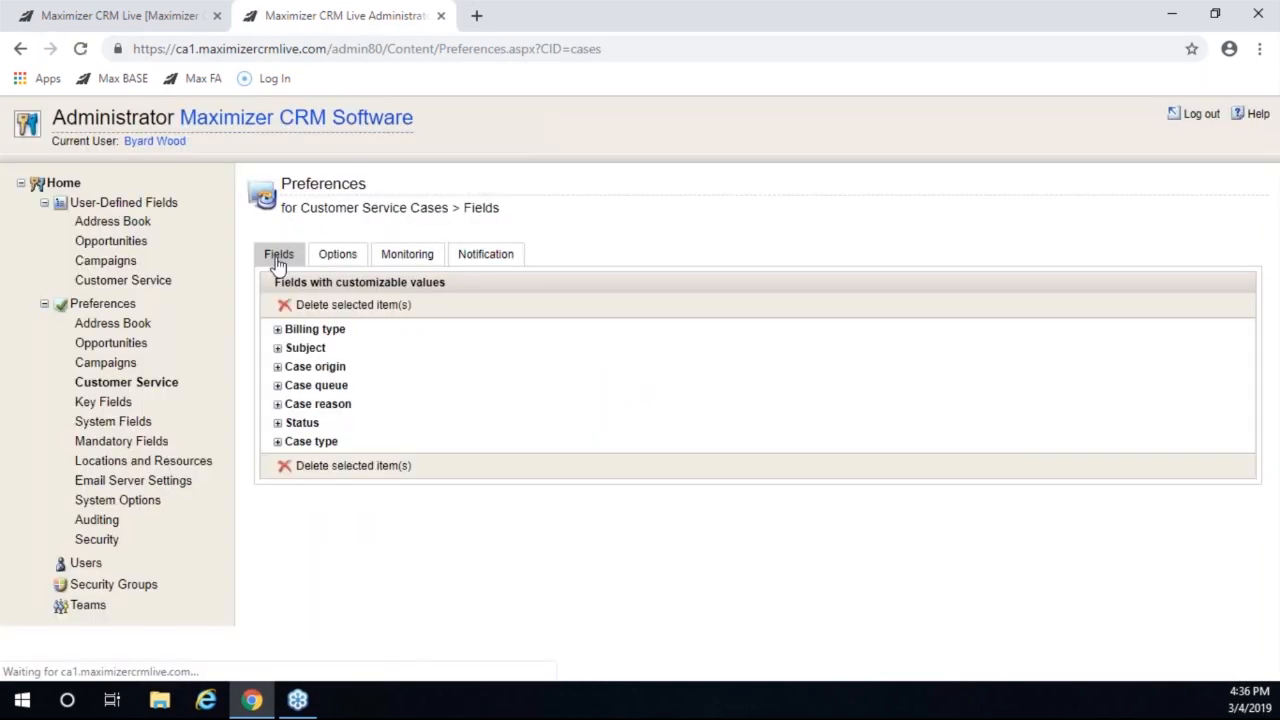
click(278, 331)
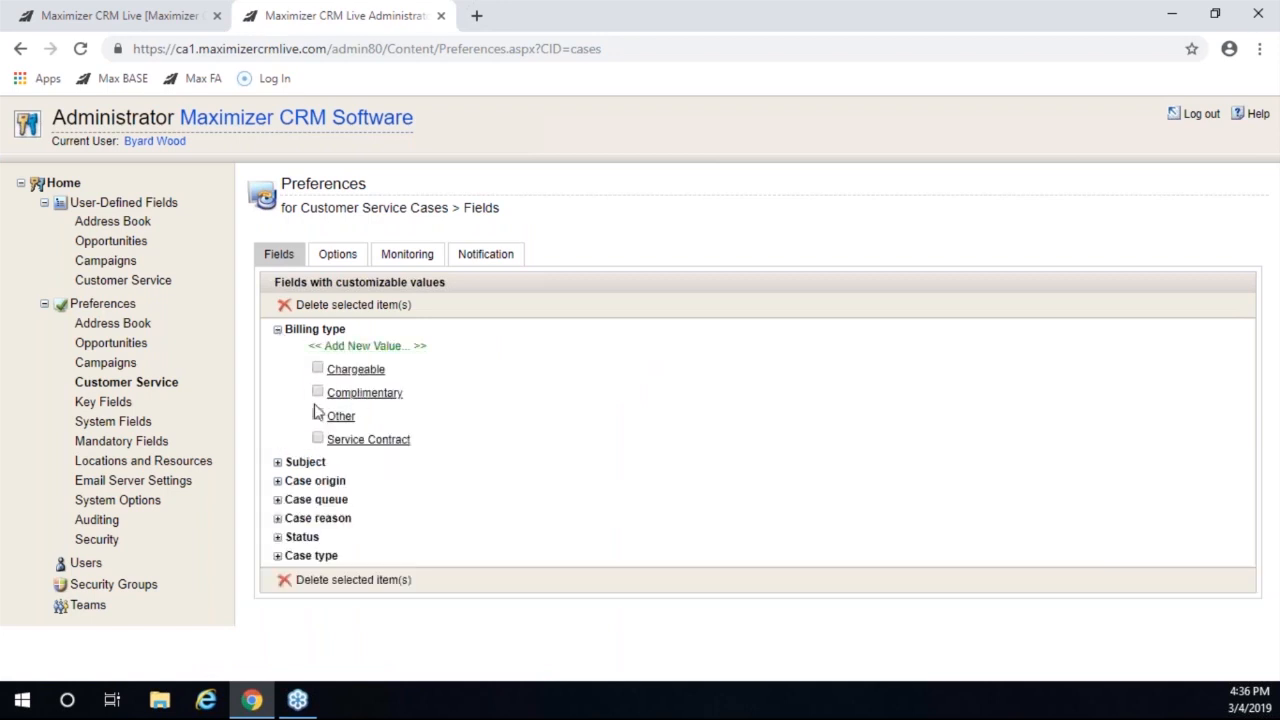
click(278, 331)
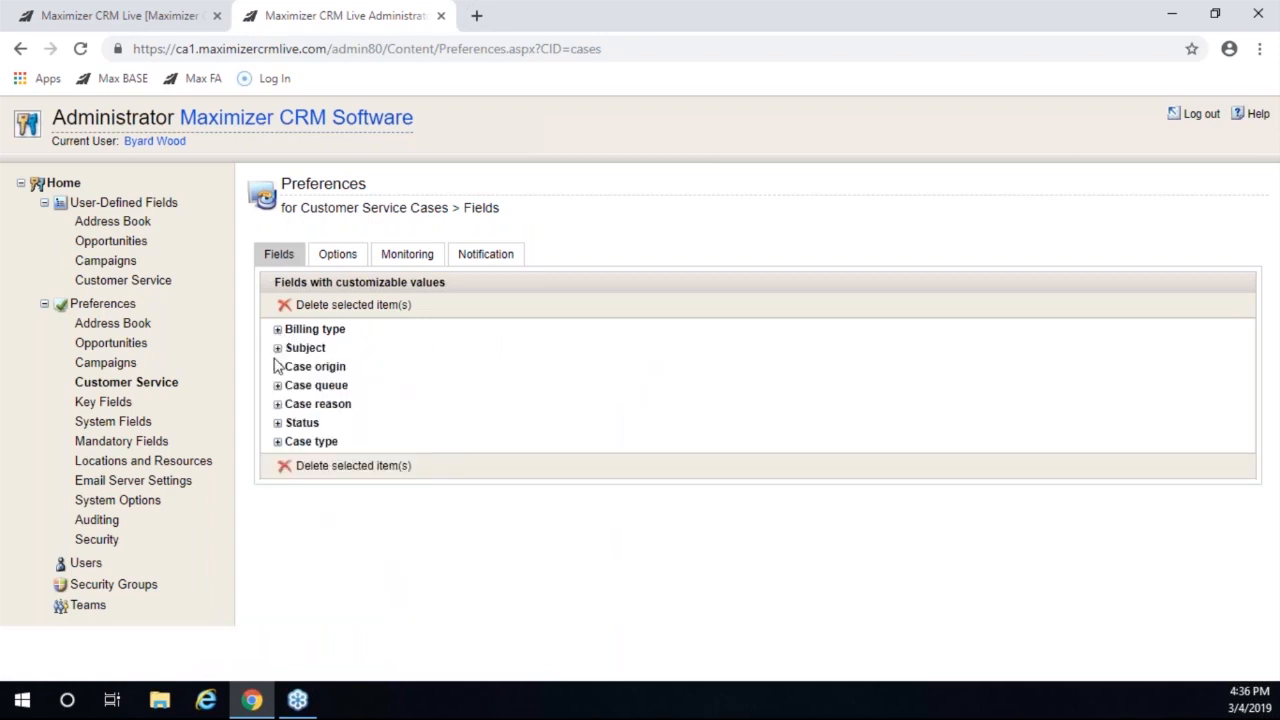
click(278, 349)
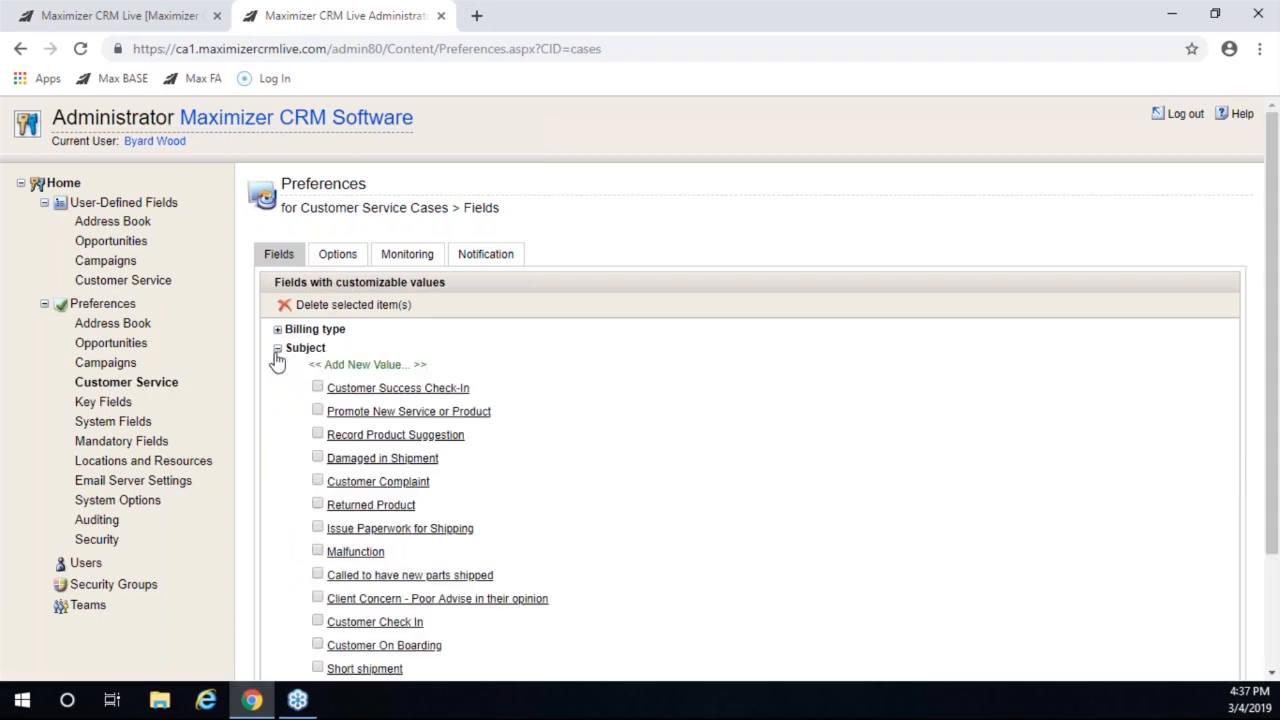
click(278, 349)
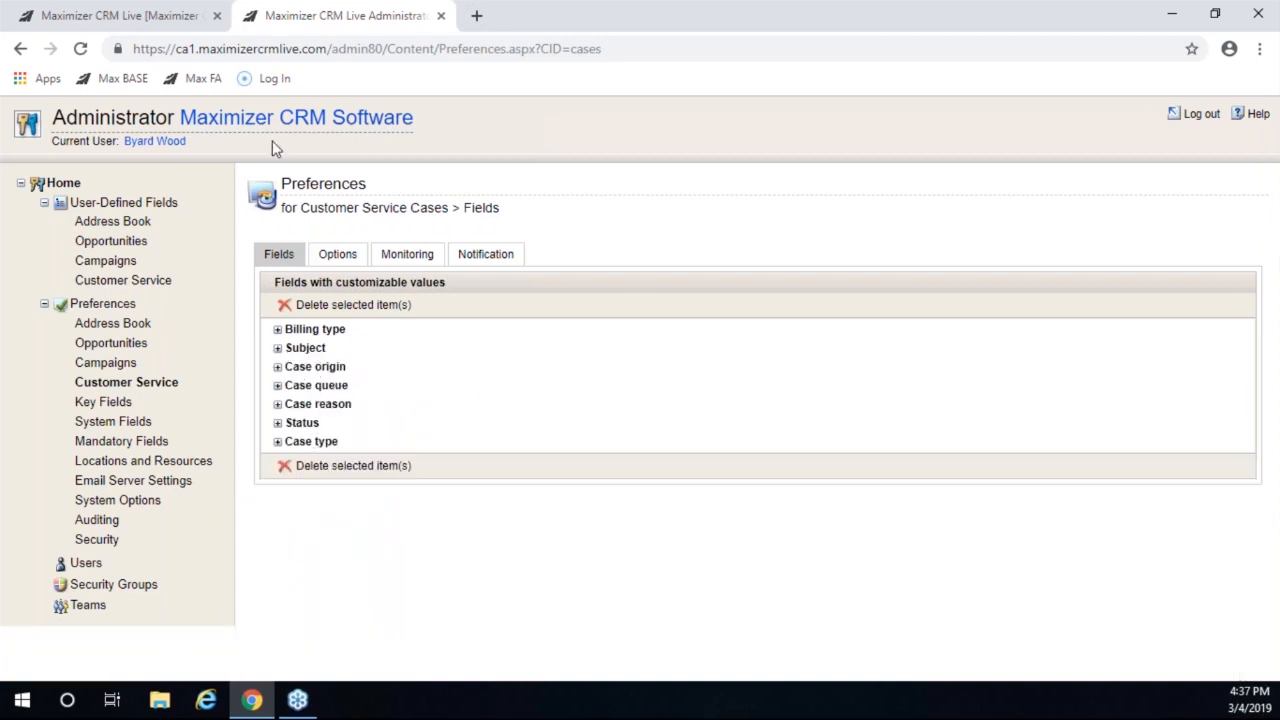
- Return to the CRM and close the personal preferences without saving the monitoring rule changes
click(166, 20)
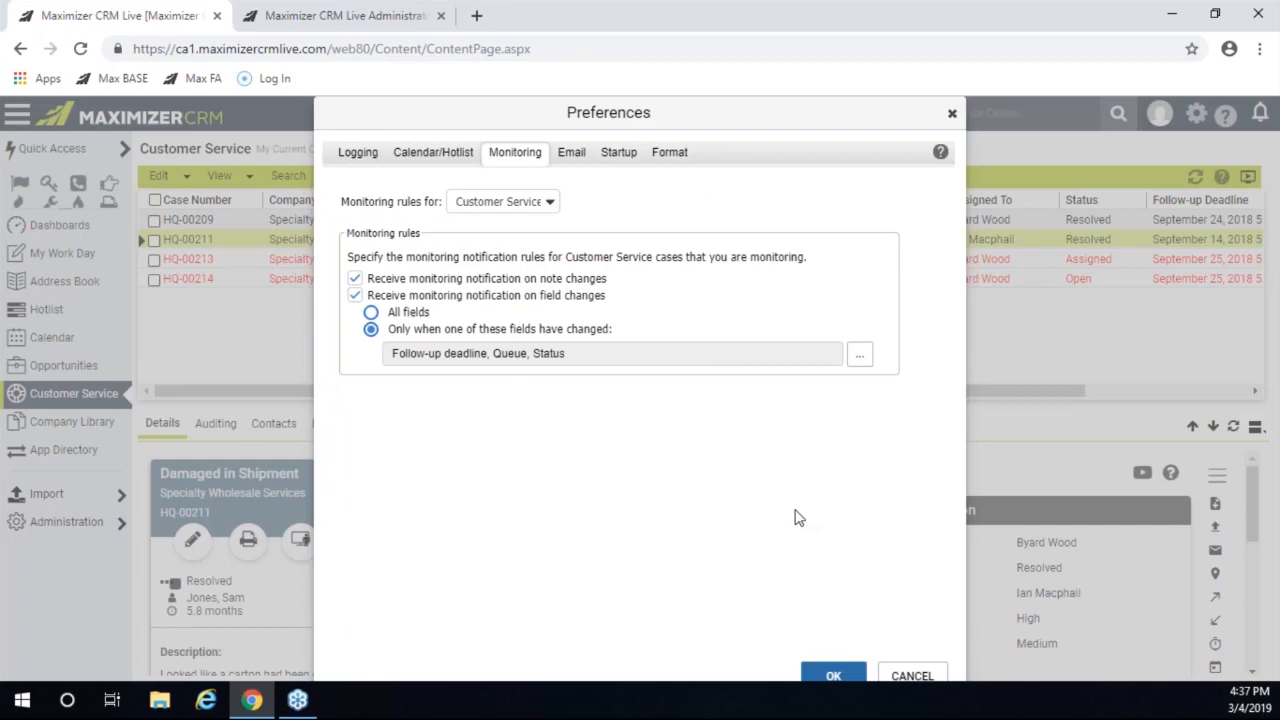
click(912, 676)
click(850, 590)
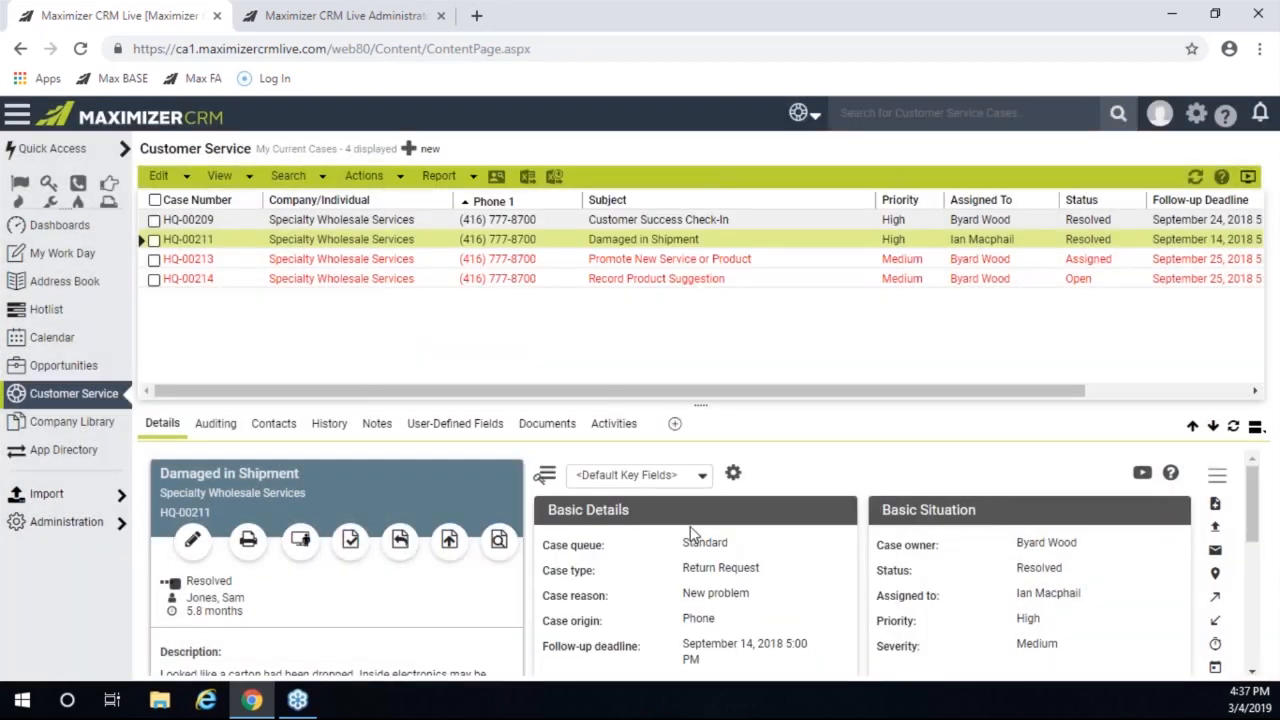
- In Administrator, view the Categories and Products/Services values among the system fields shared by Address Book, Opportunities, Campaigns and Customer Service
click(365, 16)
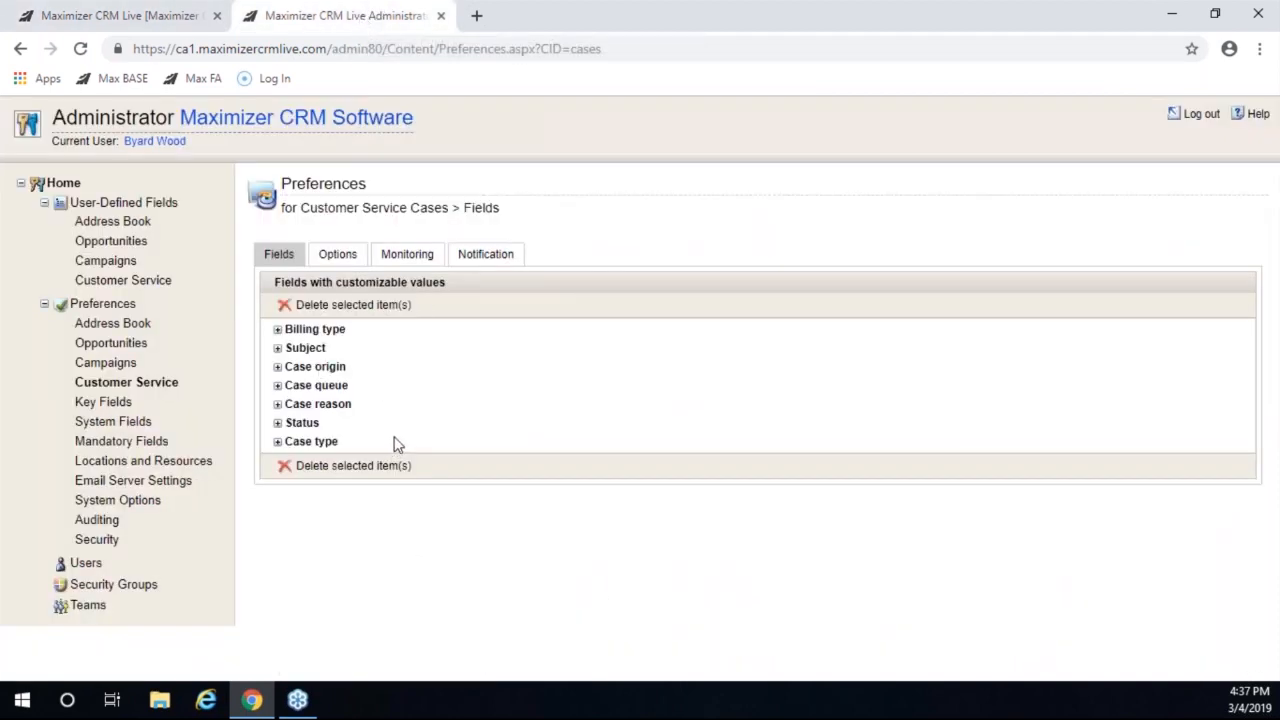
click(128, 424)
click(270, 305)
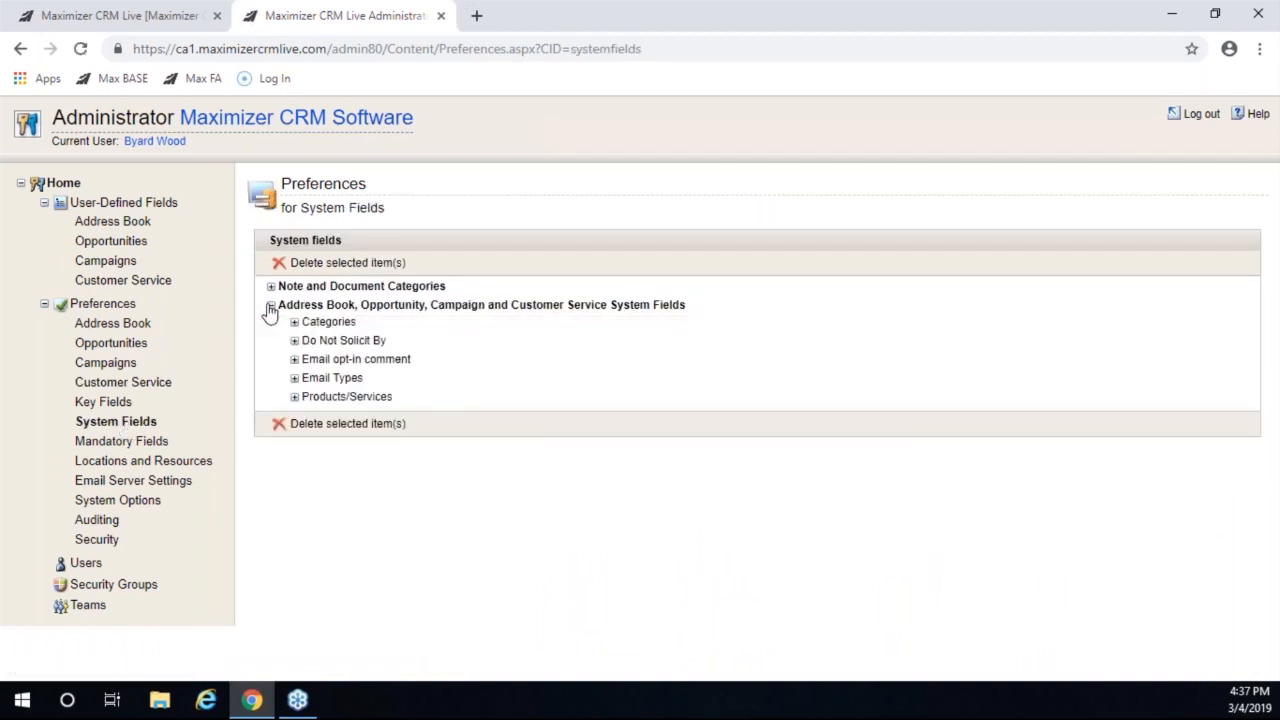
click(294, 323)
click(294, 323)
click(295, 397)
click(295, 397)
- Back in the CRM, examine the Products/Services and billing information in the details of the Damaged in Shipment case
click(205, 18)
scroll(420, 540, down, 3)
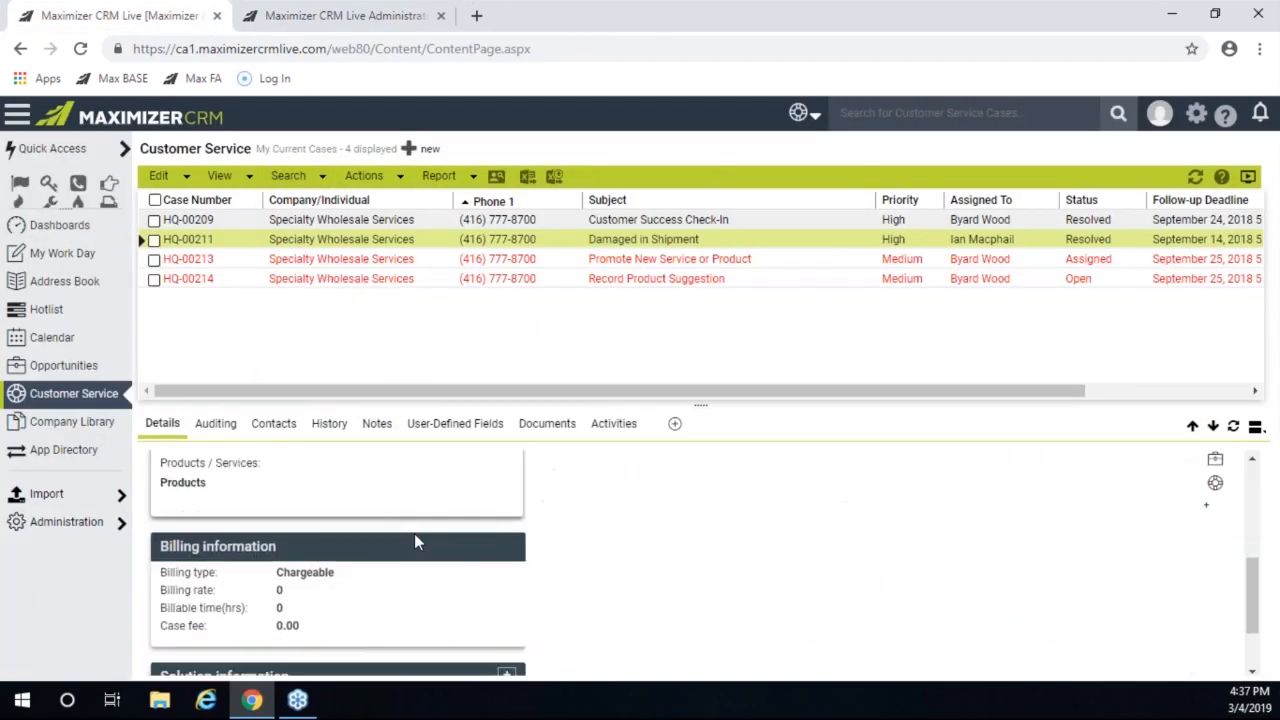
scroll(414, 537, up, 1)
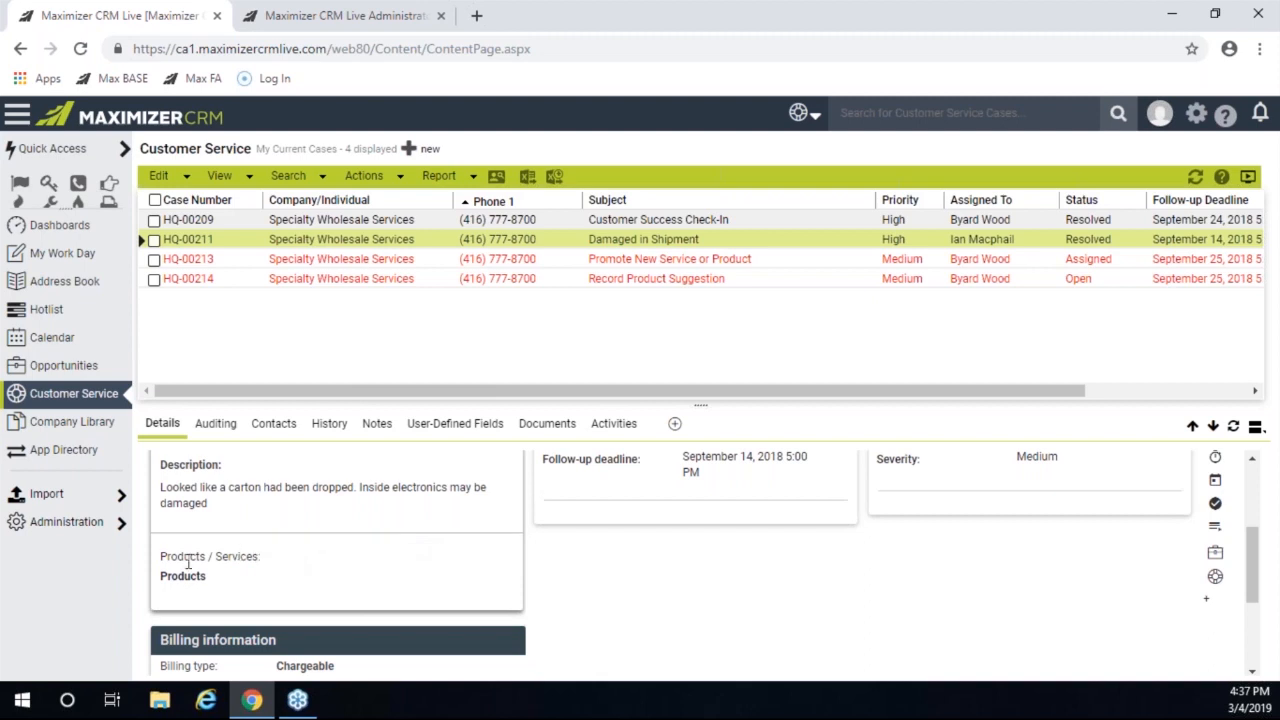